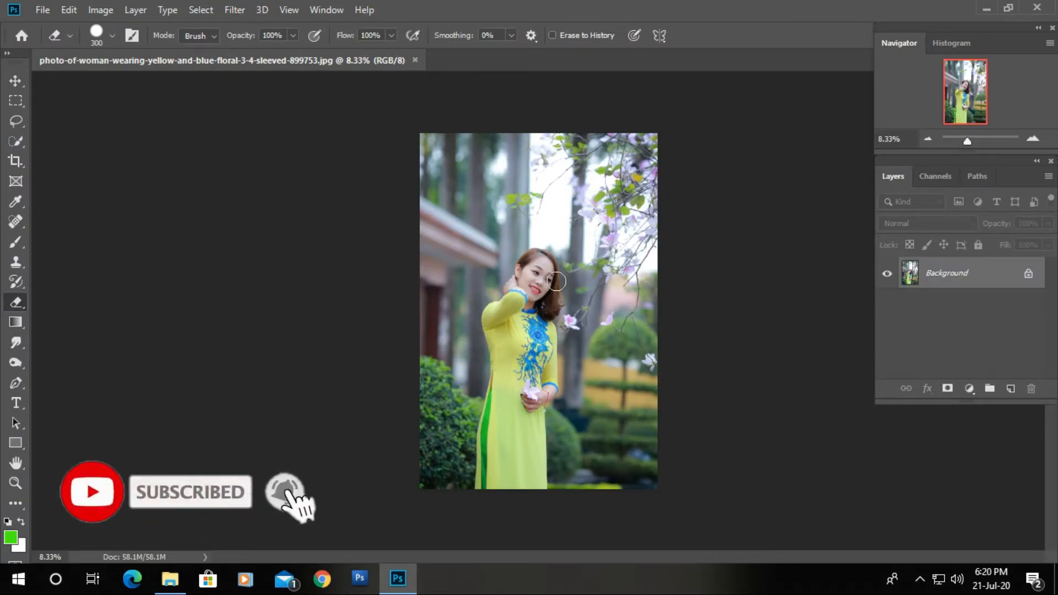
Step: Duplicate the Background layer and convert the image to Lab Color mode without flattening the layers
left_click_drag(992, 274, 1010, 390)
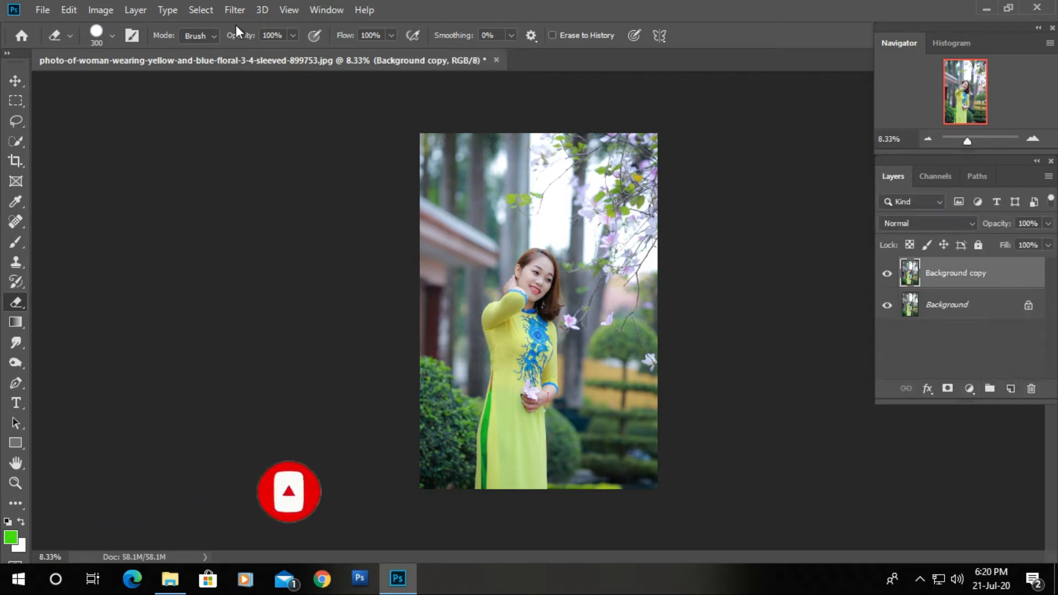
left_click(135, 10)
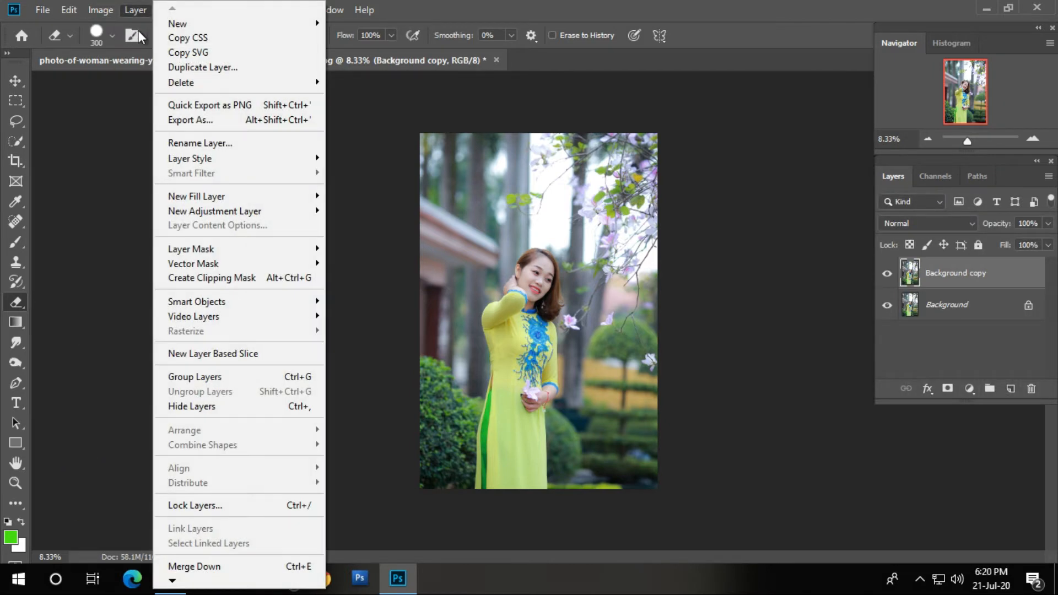
mouse_move(101, 10)
mouse_move(223, 31)
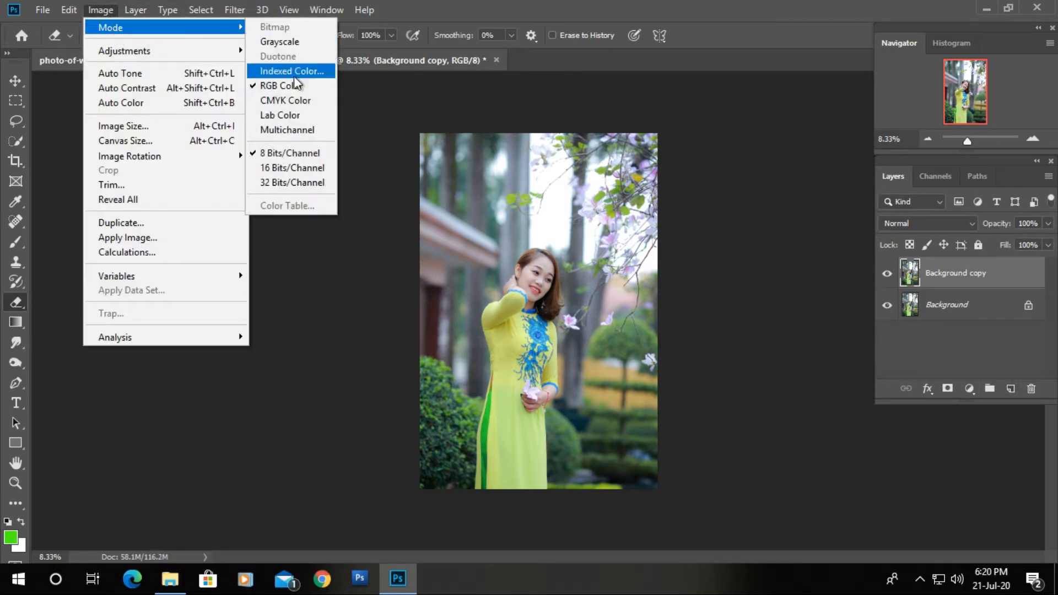
left_click(292, 116)
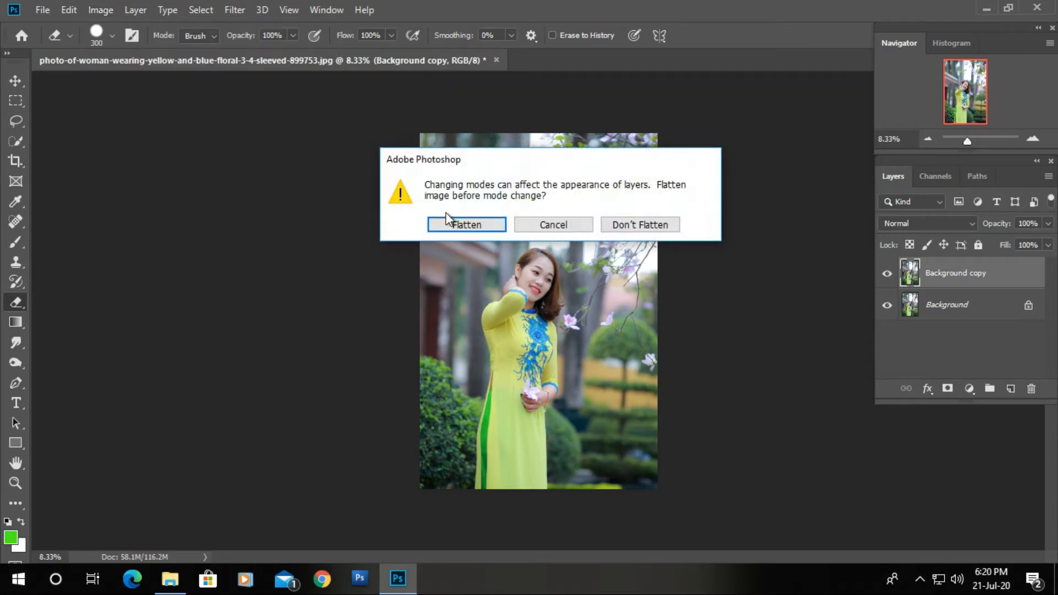
left_click(641, 225)
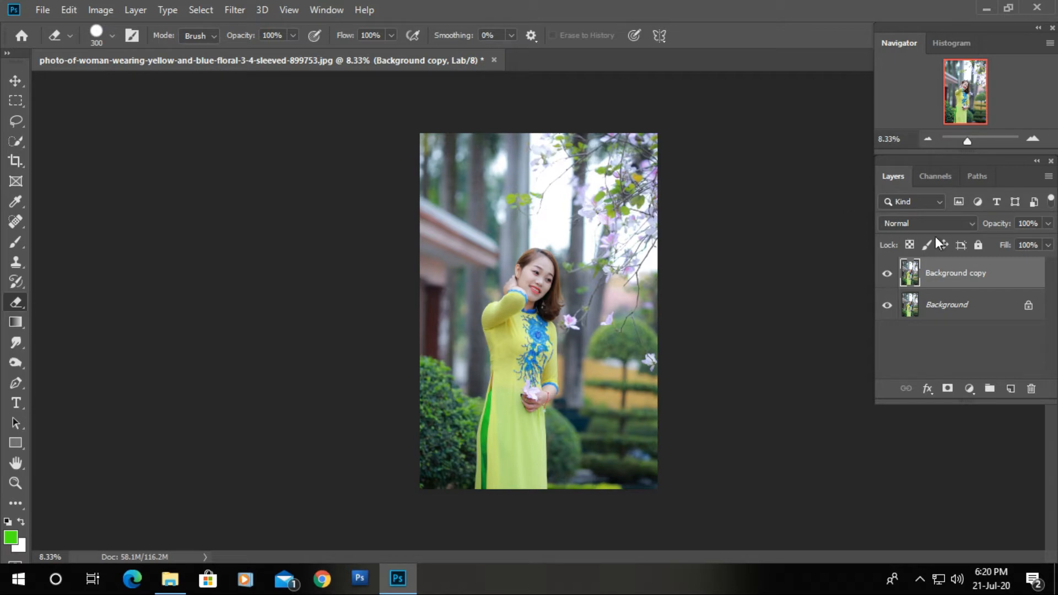
Step: Isolate the b channel of the duplicated layer
left_click(929, 177)
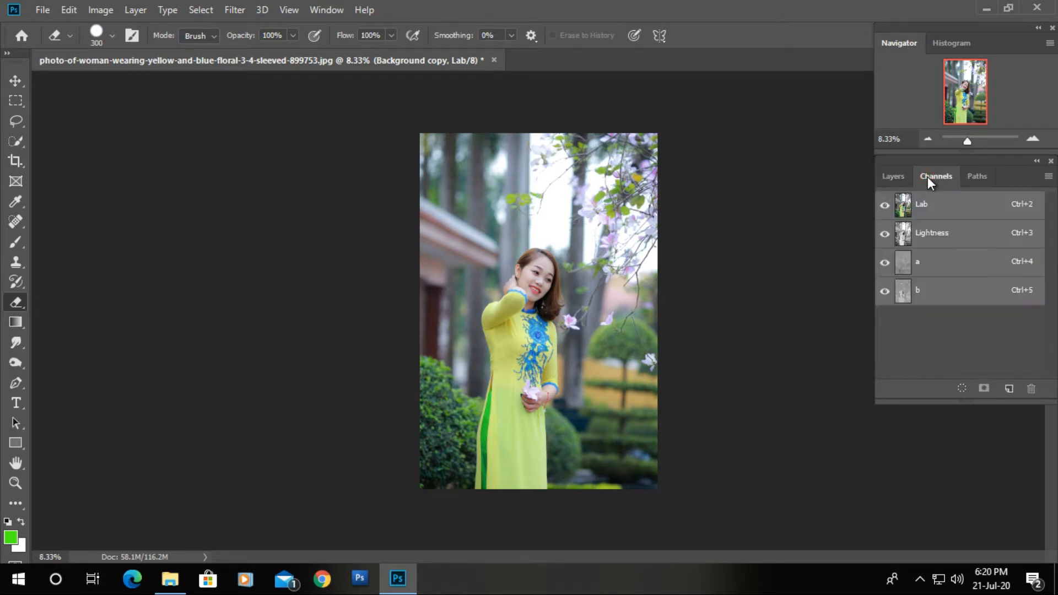
left_click(940, 295)
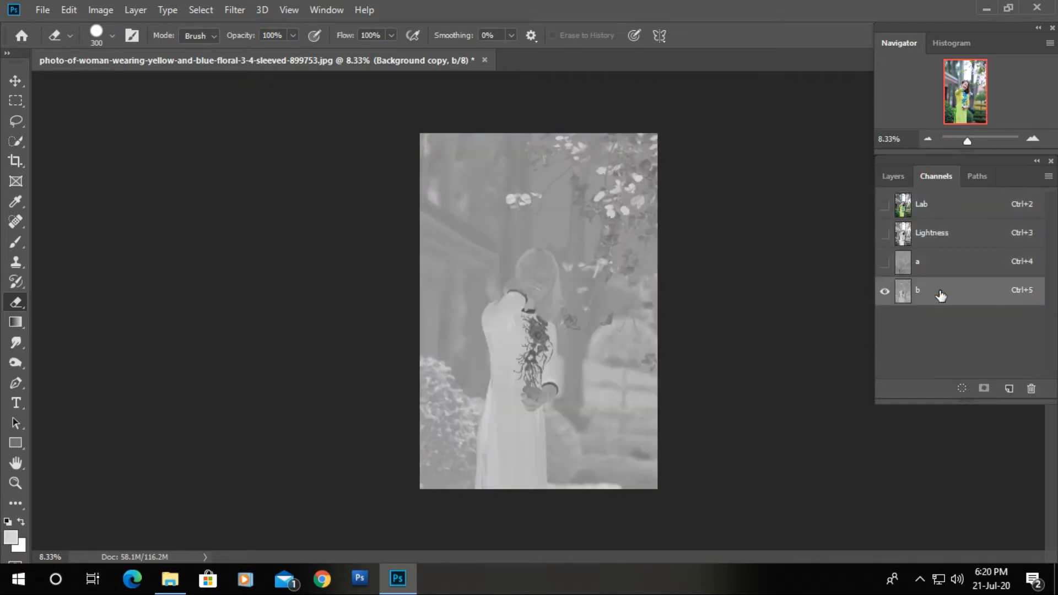
left_click(194, 11)
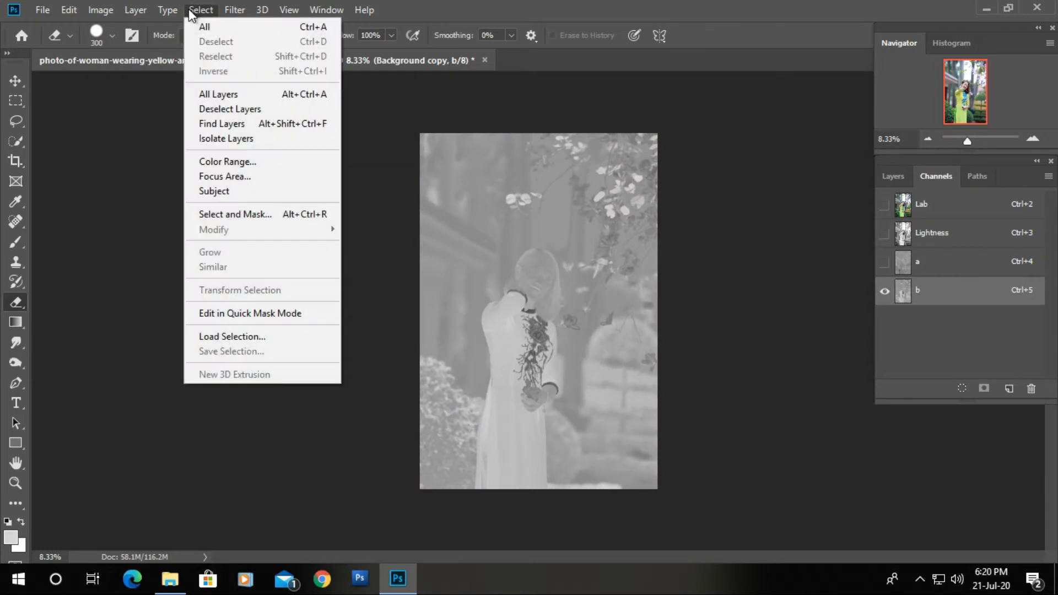
mouse_move(180, 8)
mouse_move(141, 10)
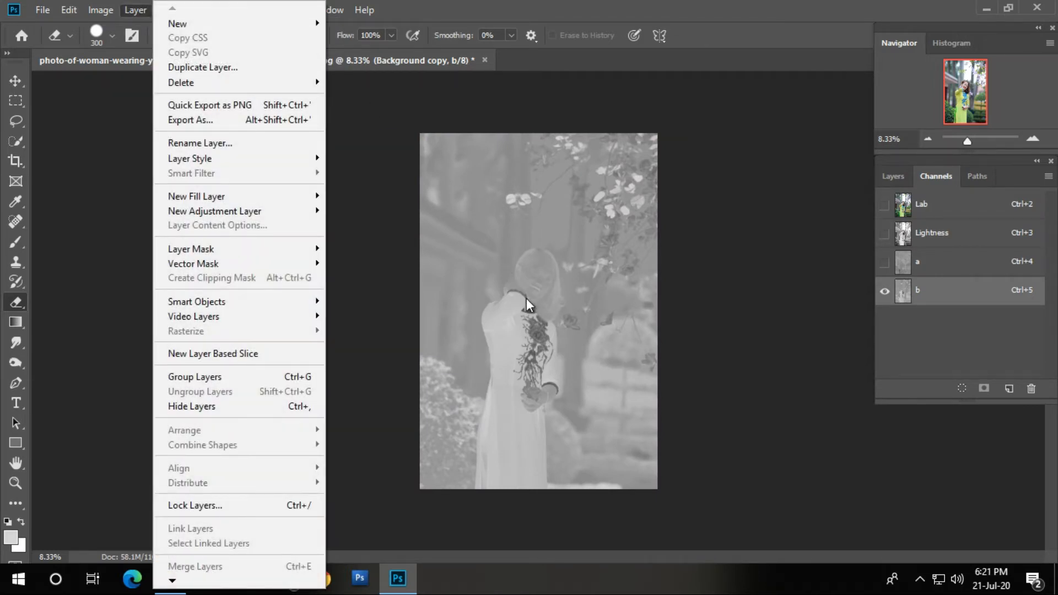
left_click(813, 222)
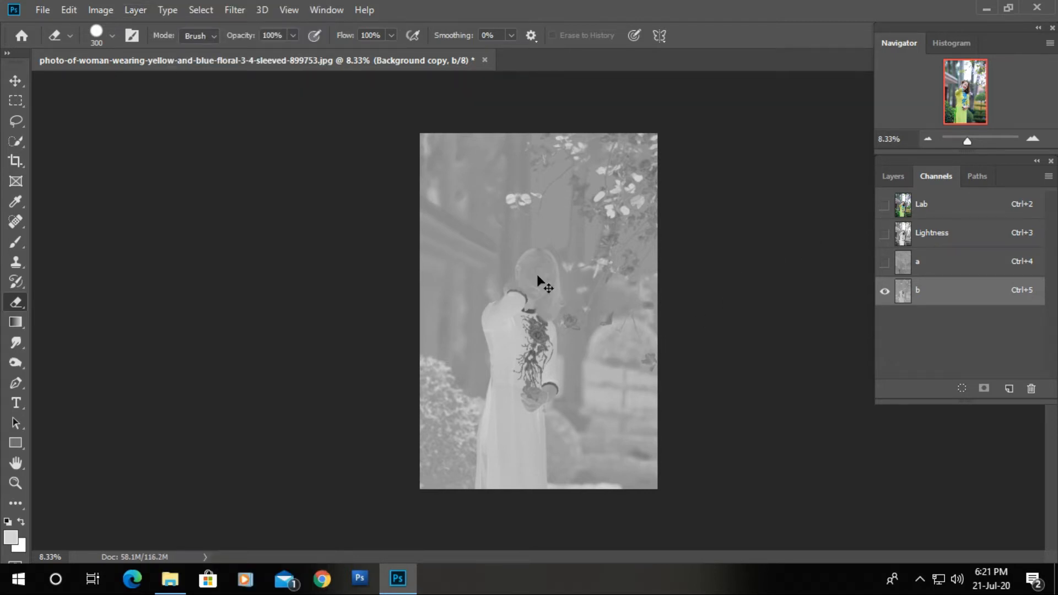
Step: Copy the entire b channel, paste it into the a channel, and clear the selection
key("ctrl+a")
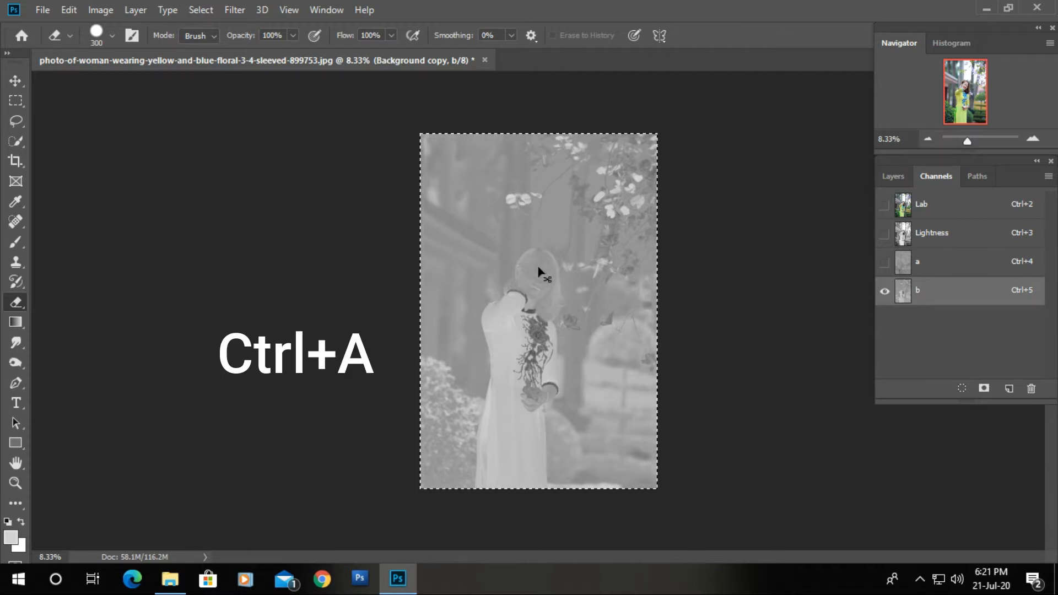
key("ctrl+c")
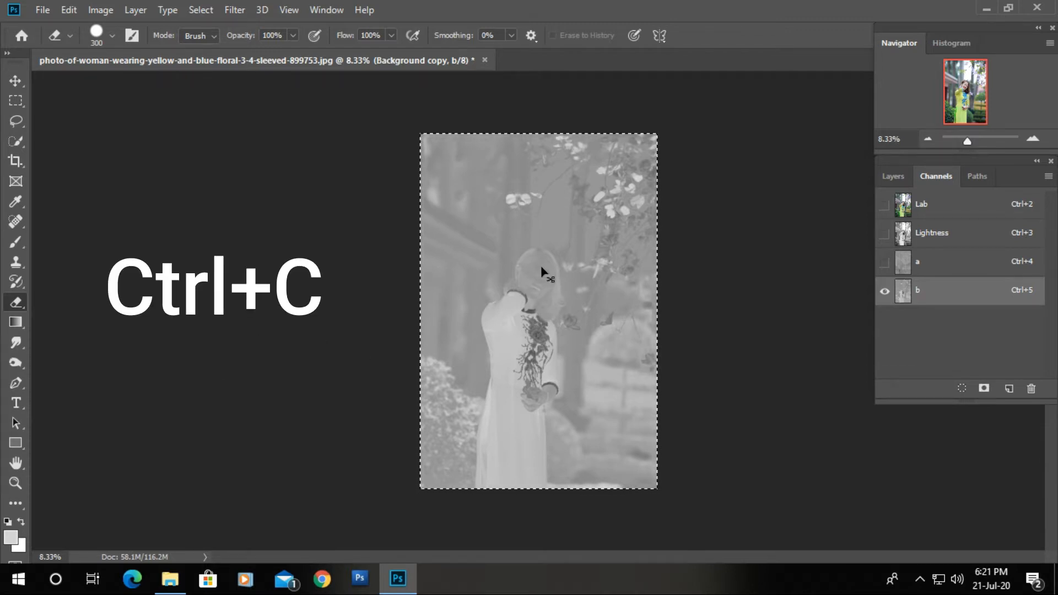
left_click(963, 274)
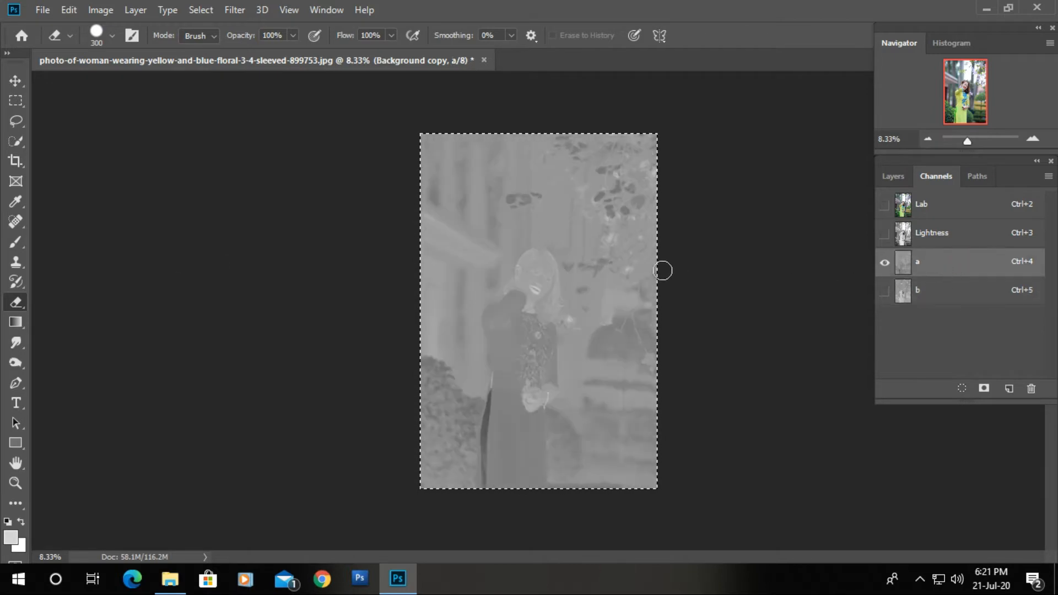
key("ctrl+v")
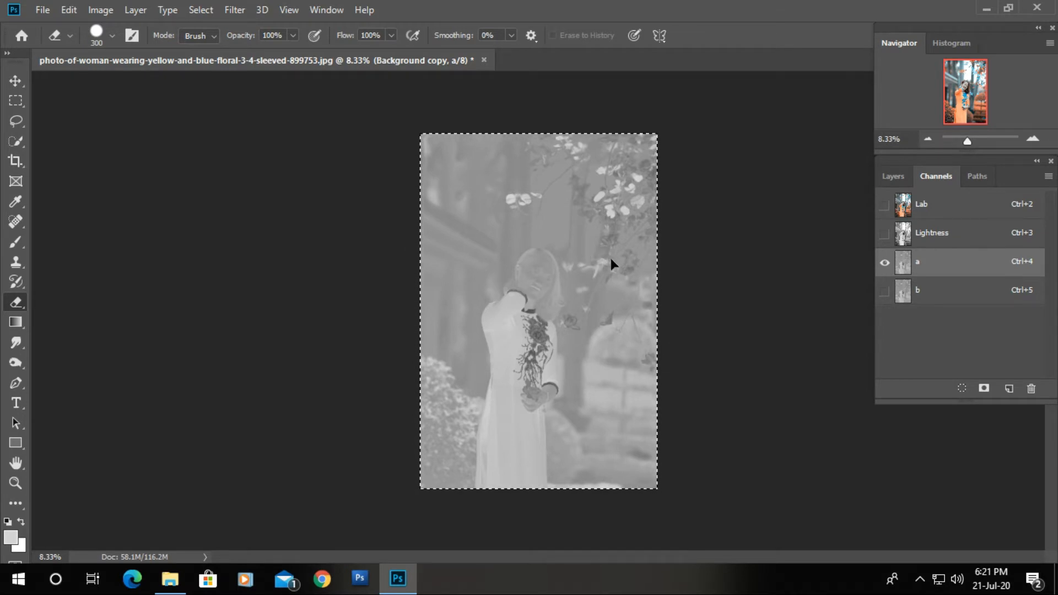
key("ctrl+d")
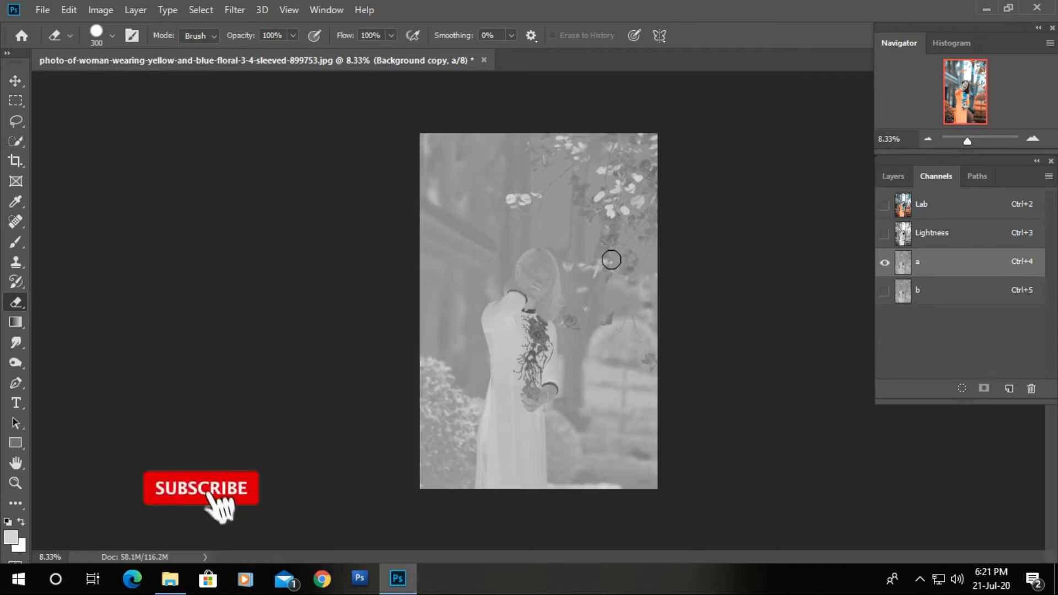
Step: Restore the Lab composite view and compare the recolored Background copy with the original by toggling the layer's visibility
left_click(919, 211)
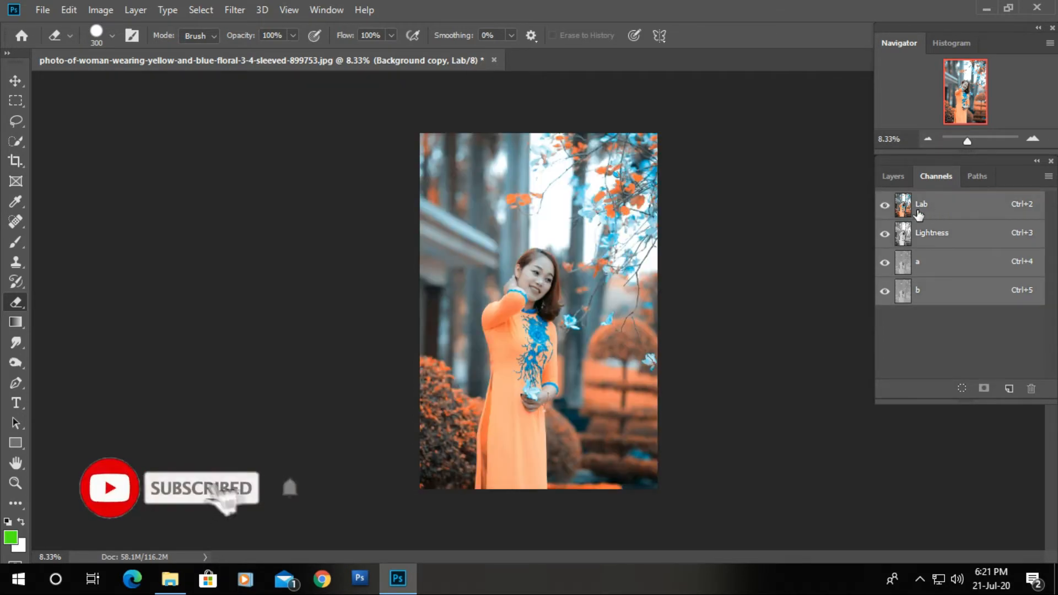
left_click(891, 178)
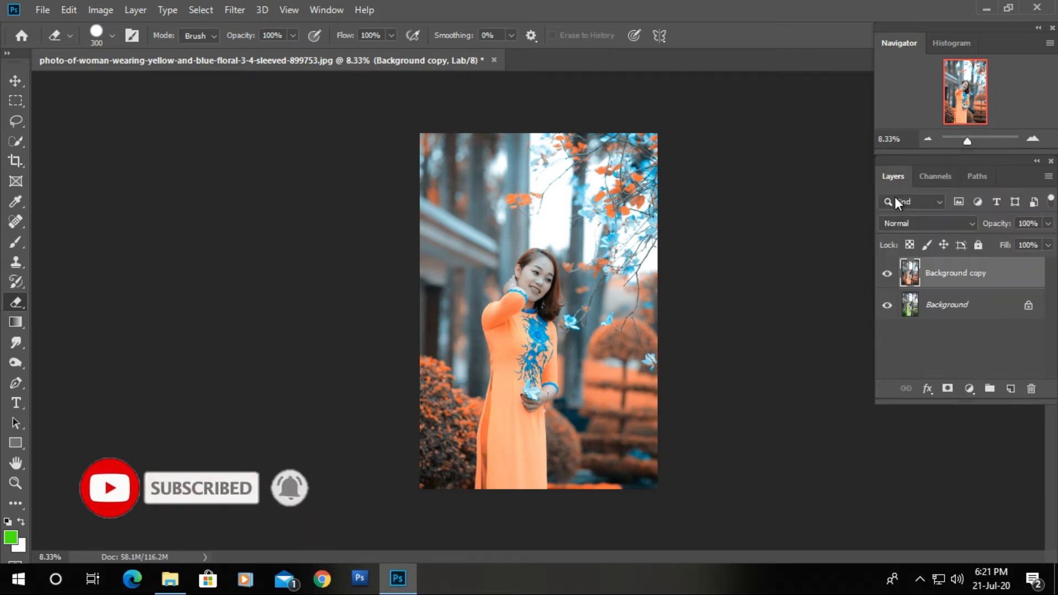
left_click(888, 275)
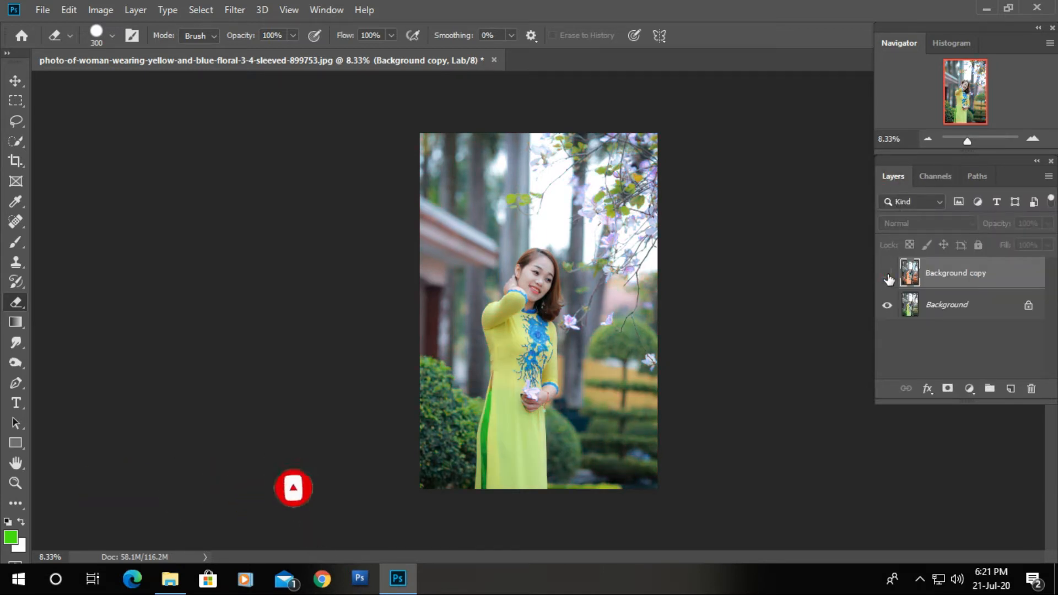
left_click(887, 274)
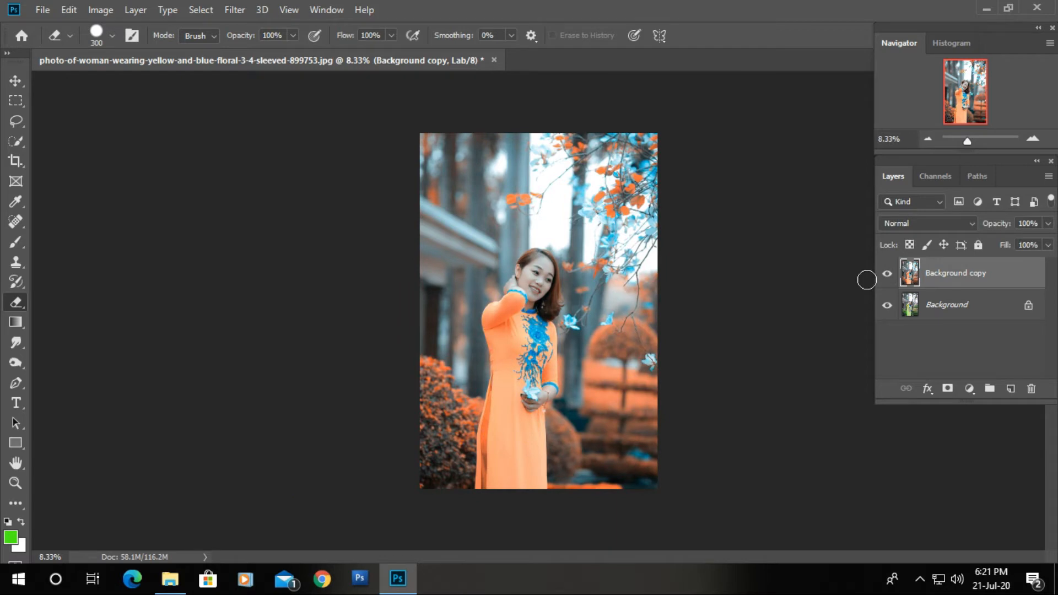
Step: Convert the image to RGB Color mode without flattening the layers
left_click(101, 11)
mouse_move(154, 30)
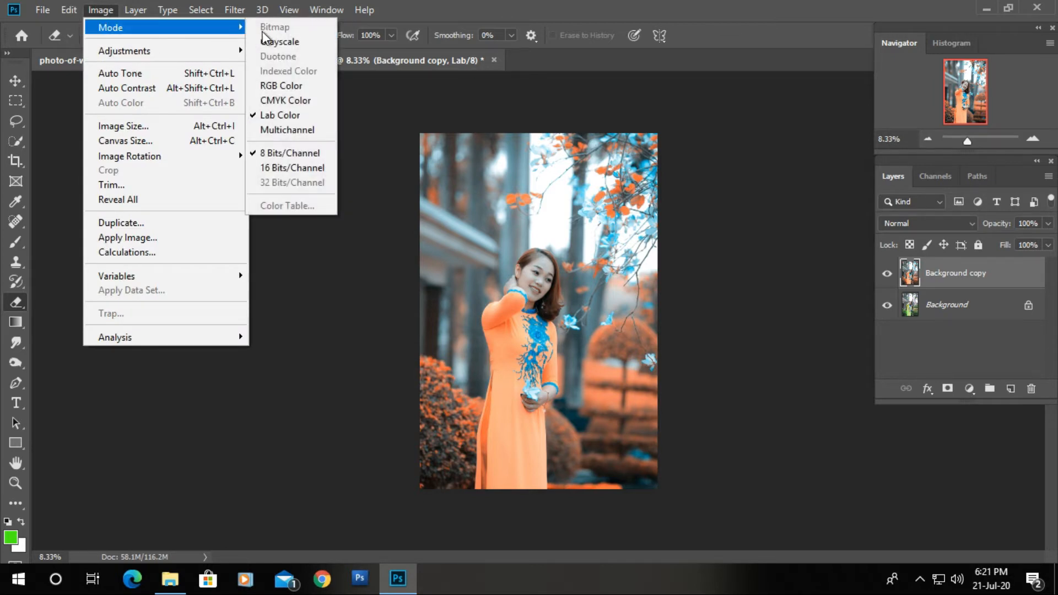
left_click(282, 84)
left_click(653, 225)
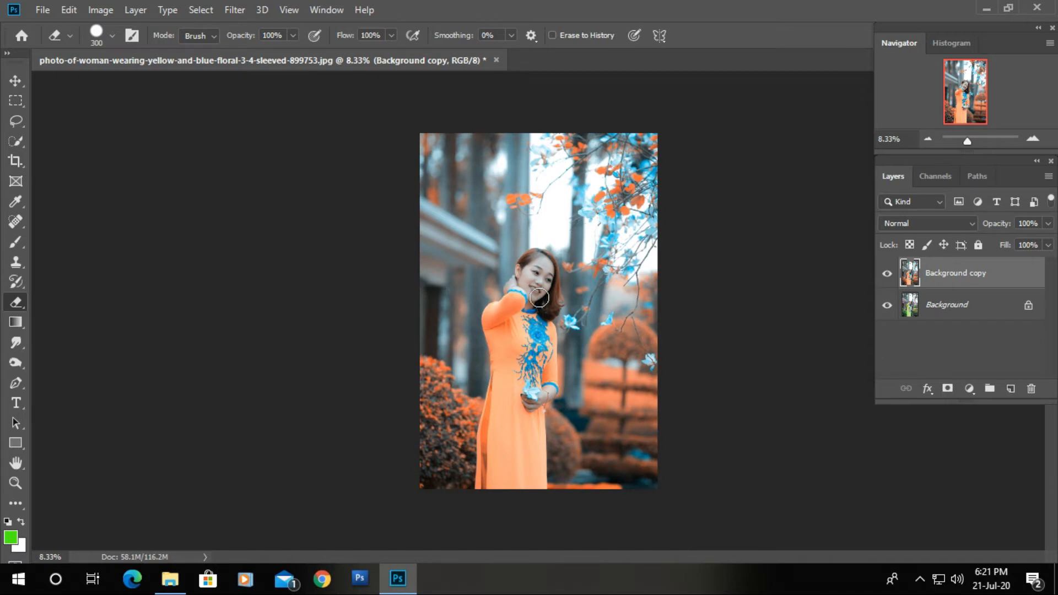
Step: Use the Eraser tool on the Background copy to bring back the original colors of the woman's face, raised sleeve and adjoining bodice
right_click(15, 304)
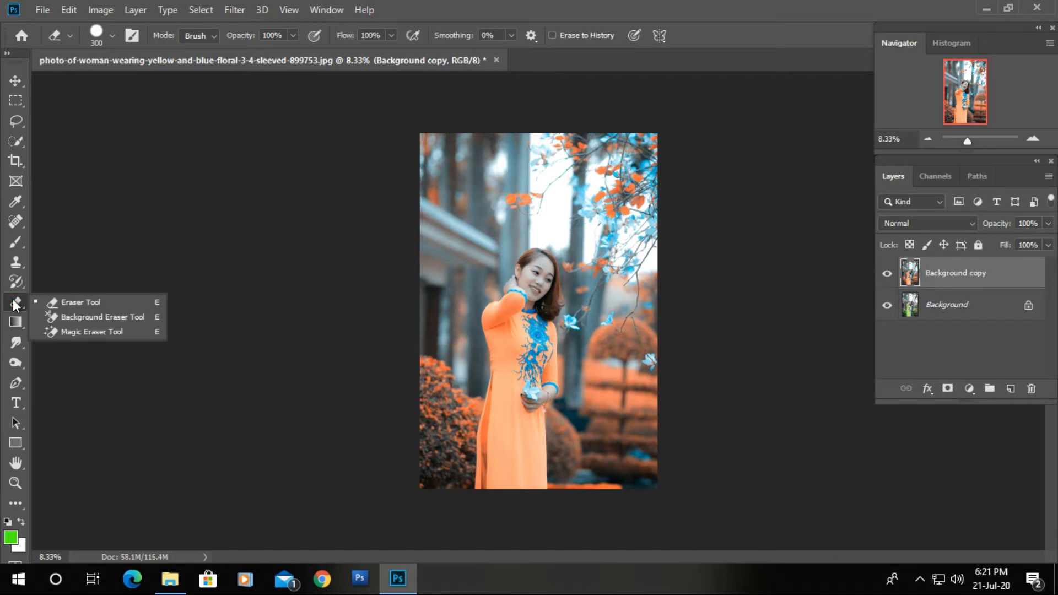
left_click(63, 302)
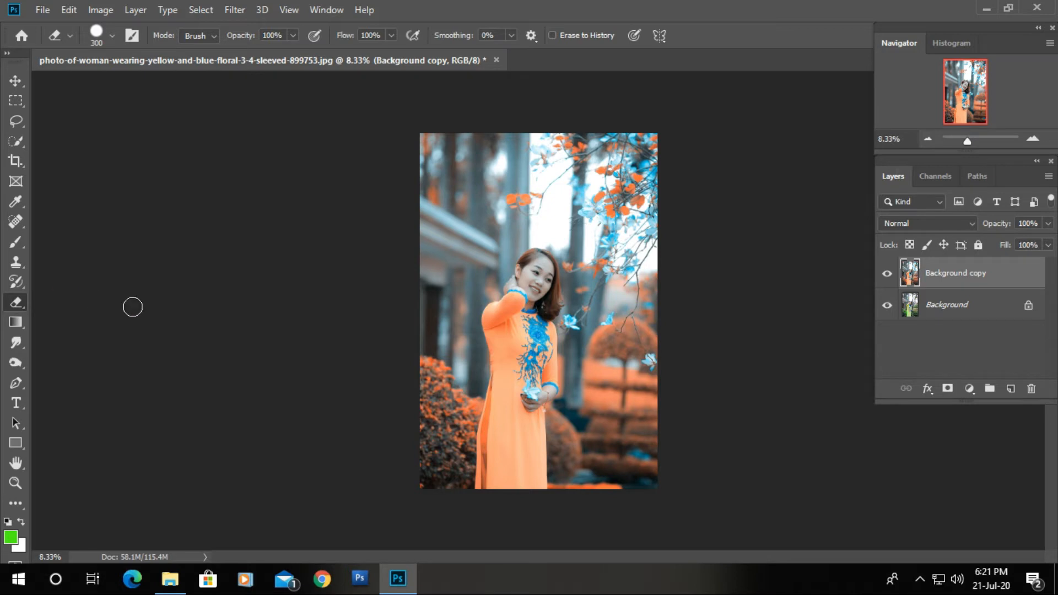
left_click(535, 274)
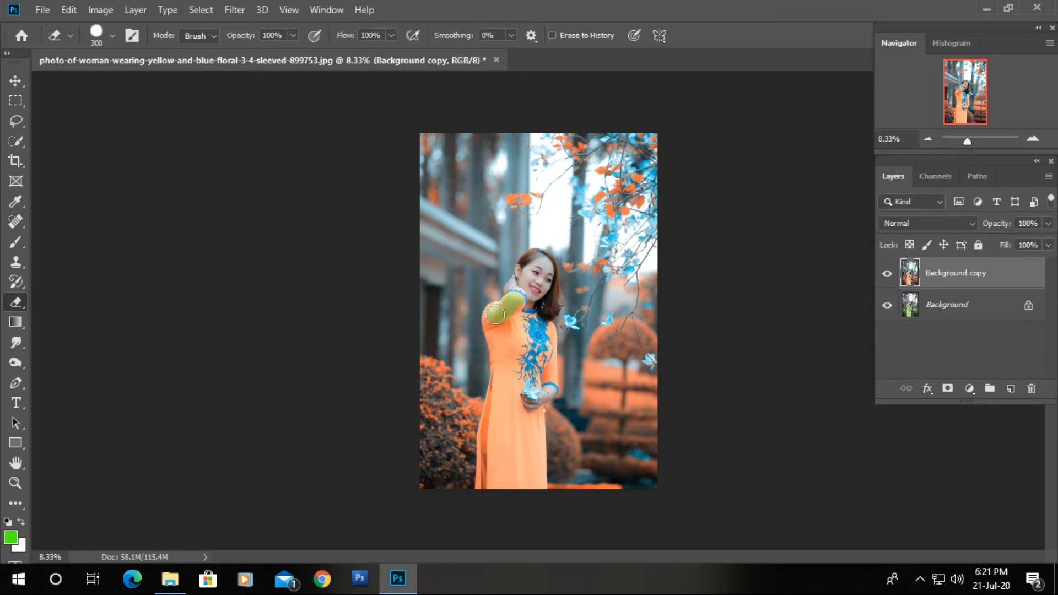
left_click_drag(497, 337, 494, 365)
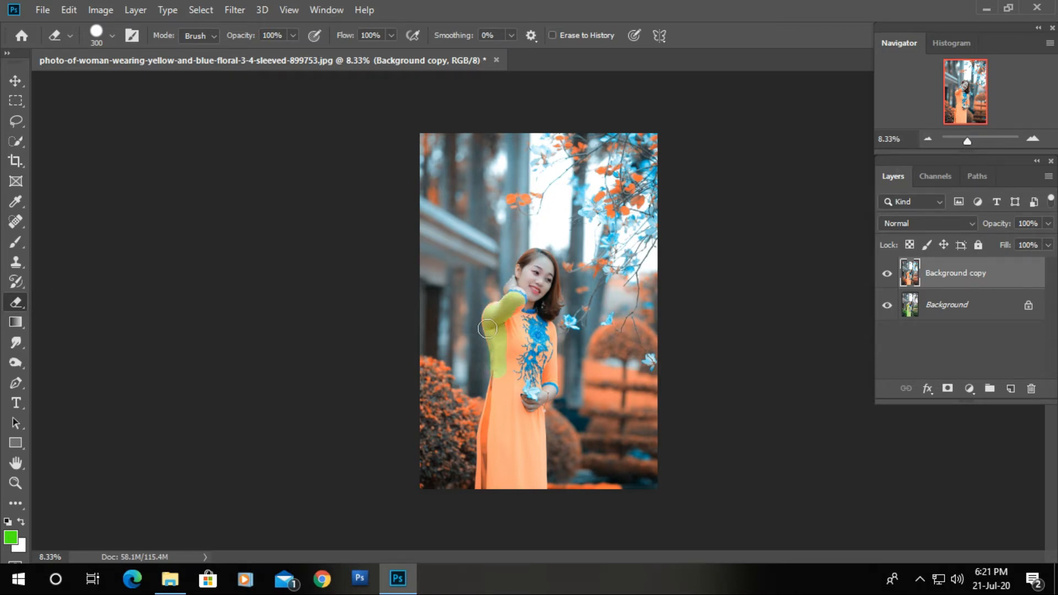
left_click_drag(503, 309, 520, 347)
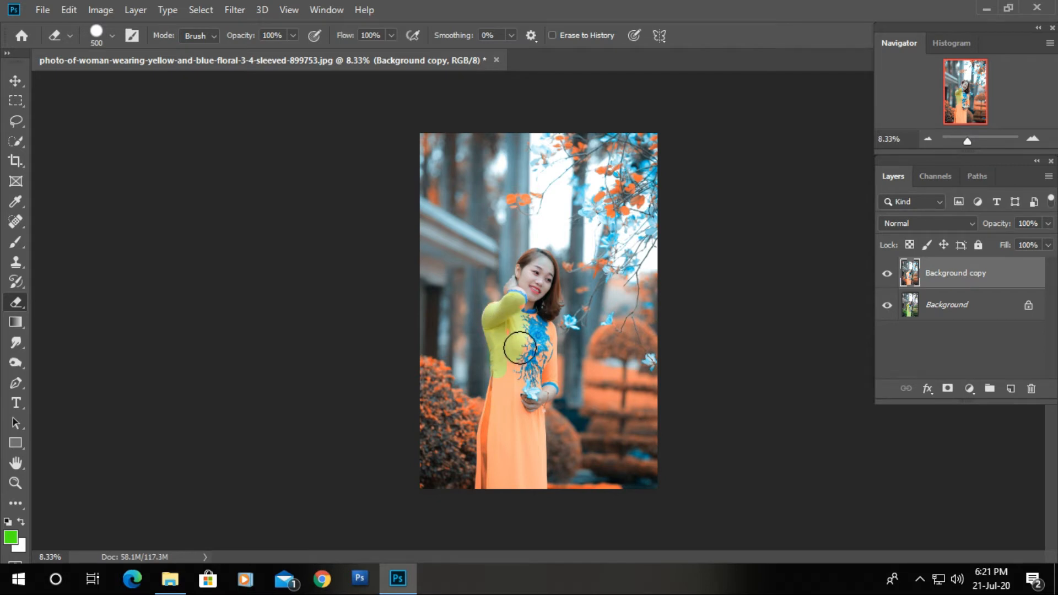
Step: Enlarge the eraser to 600 and erase over the rest of the dress, the blue floral pattern and the lowered arm and hand
key("bracketright")
key("bracketright")
key("bracketright")
mouse_move(531, 389)
left_mouse_down()
mouse_move(511, 376)
mouse_move(502, 486)
left_mouse_up()
key("ctrl+plus")
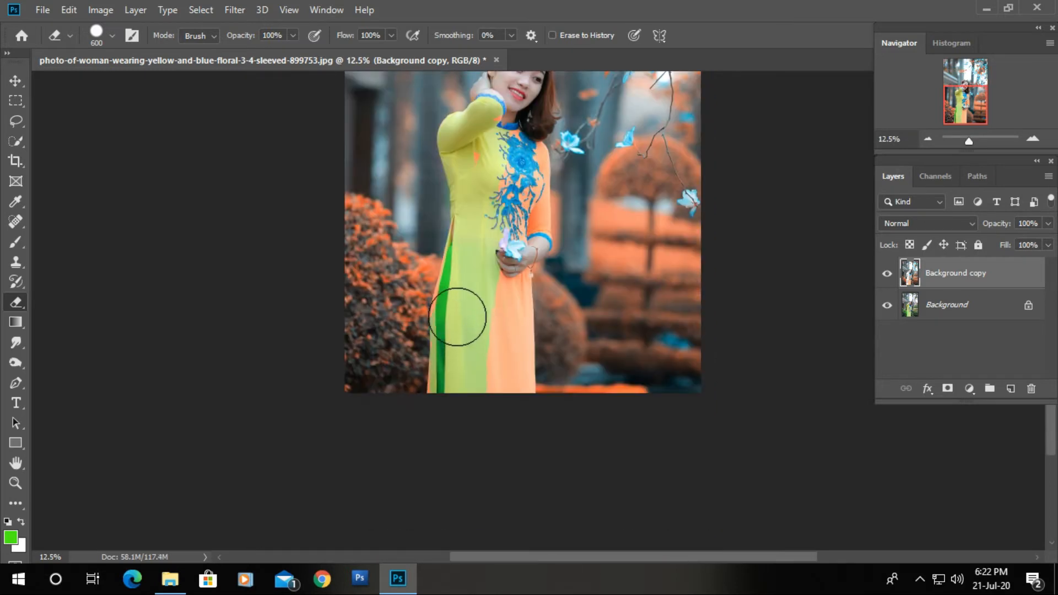
mouse_move(466, 307)
left_mouse_down()
mouse_move(513, 247)
mouse_move(496, 402)
left_mouse_up()
mouse_move(511, 260)
left_mouse_down()
mouse_move(497, 337)
mouse_move(499, 273)
left_mouse_up()
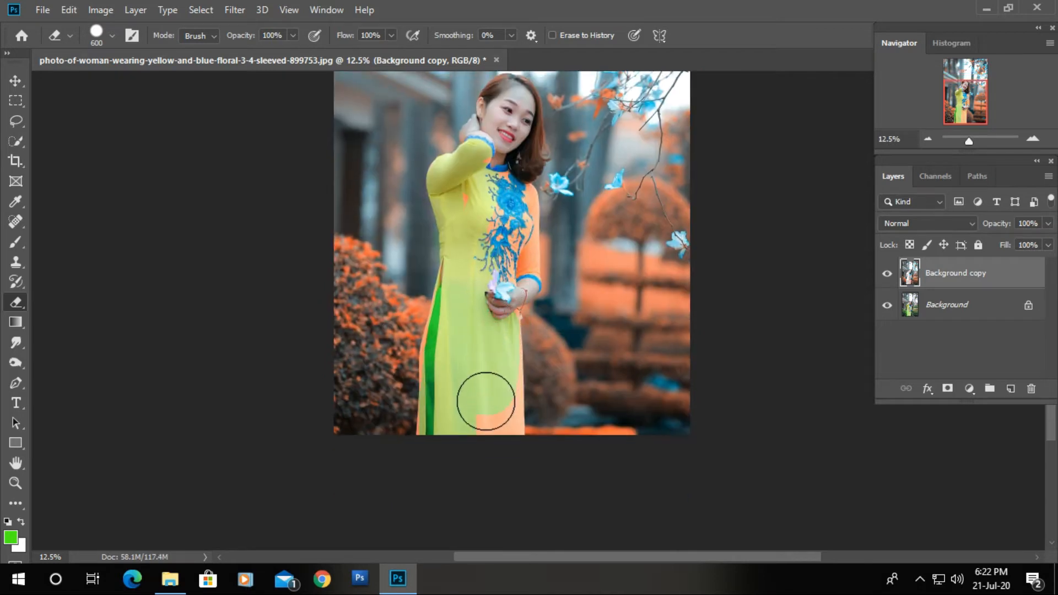
left_click_drag(495, 288, 486, 321)
left_click(486, 321)
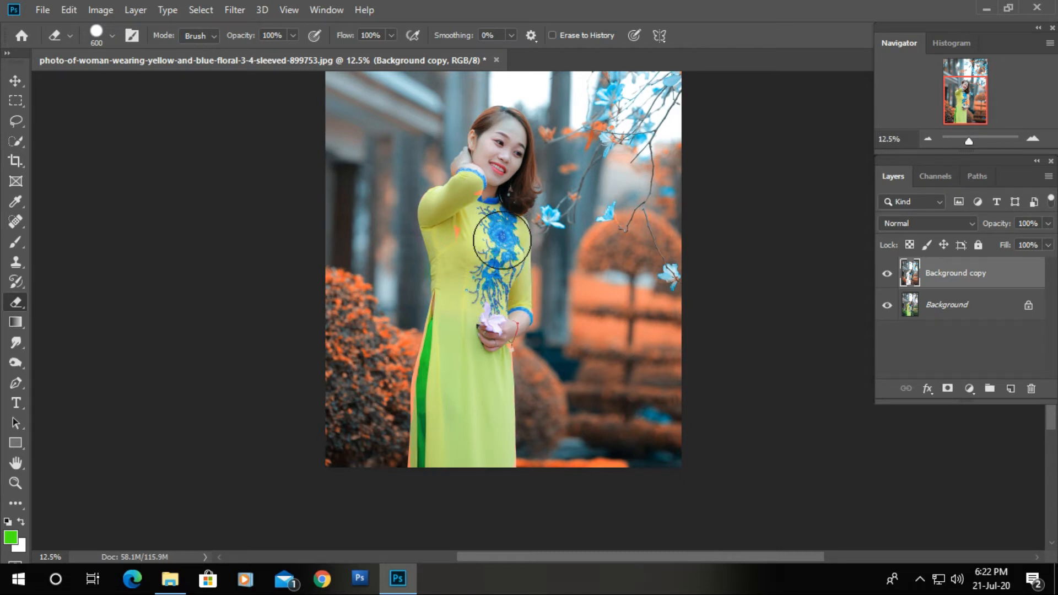
Step: Merge the Background copy down into the Background layer and duplicate the merged layer
scroll(474, 330, "down", 2)
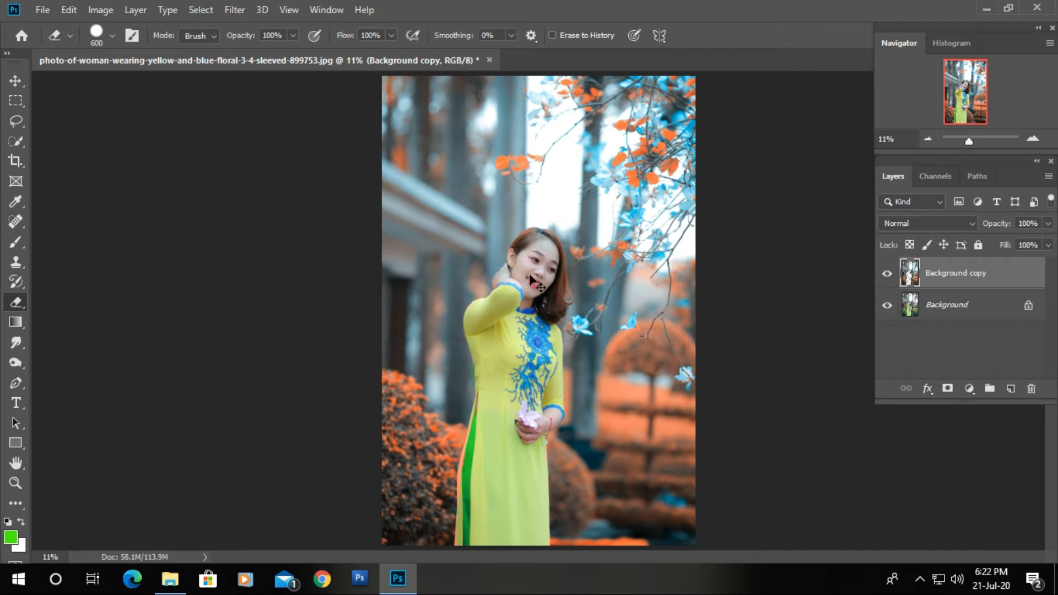
key("ctrl+e")
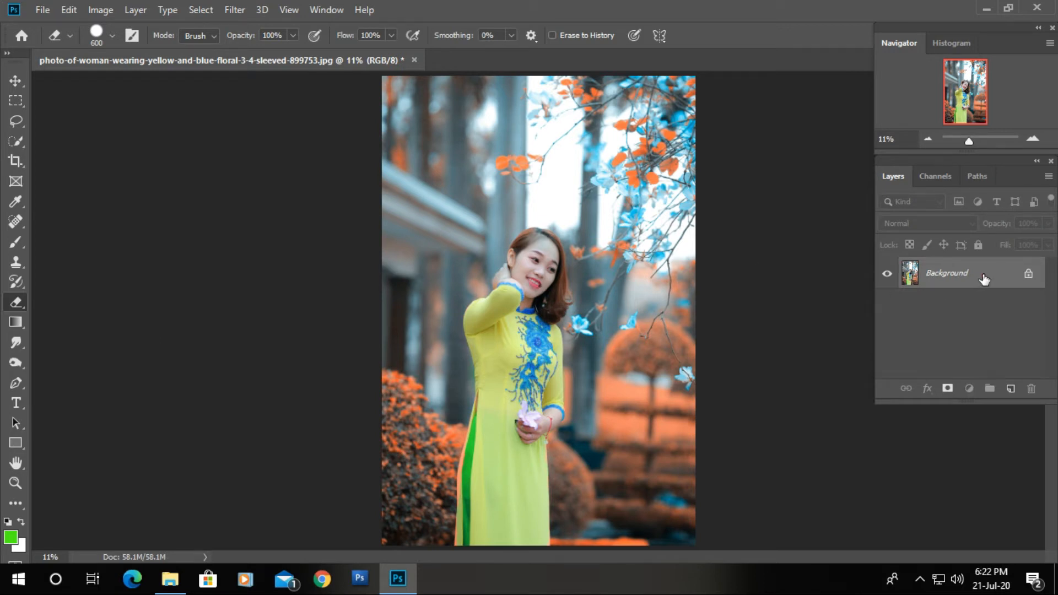
left_click_drag(984, 279, 1011, 389)
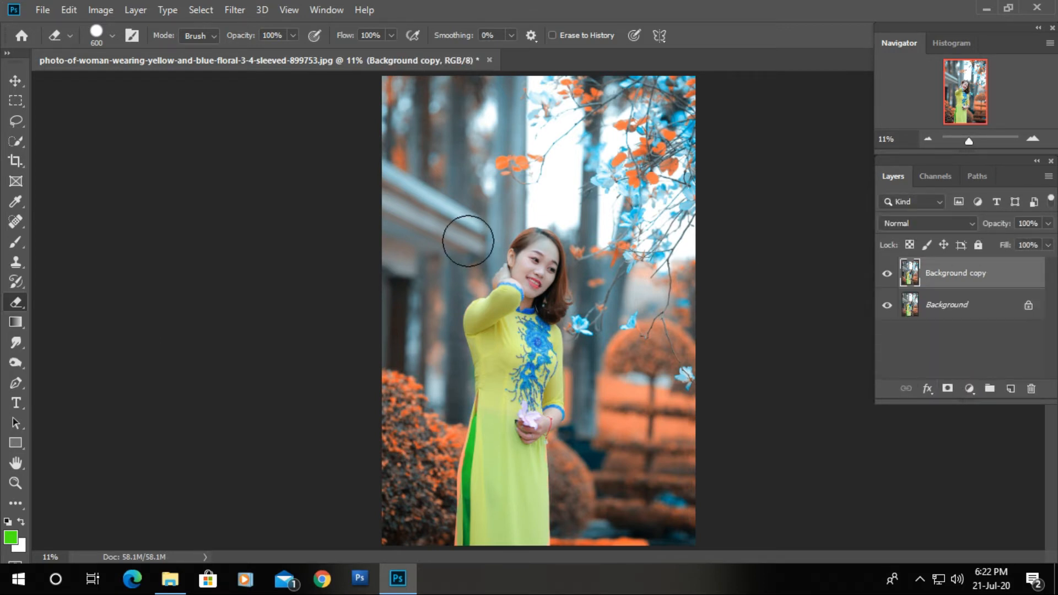
Step: Open the Camera Raw Filter and shape the RGB point curve with input/output points 5/26, 231/247 and 141/143
left_click(235, 10)
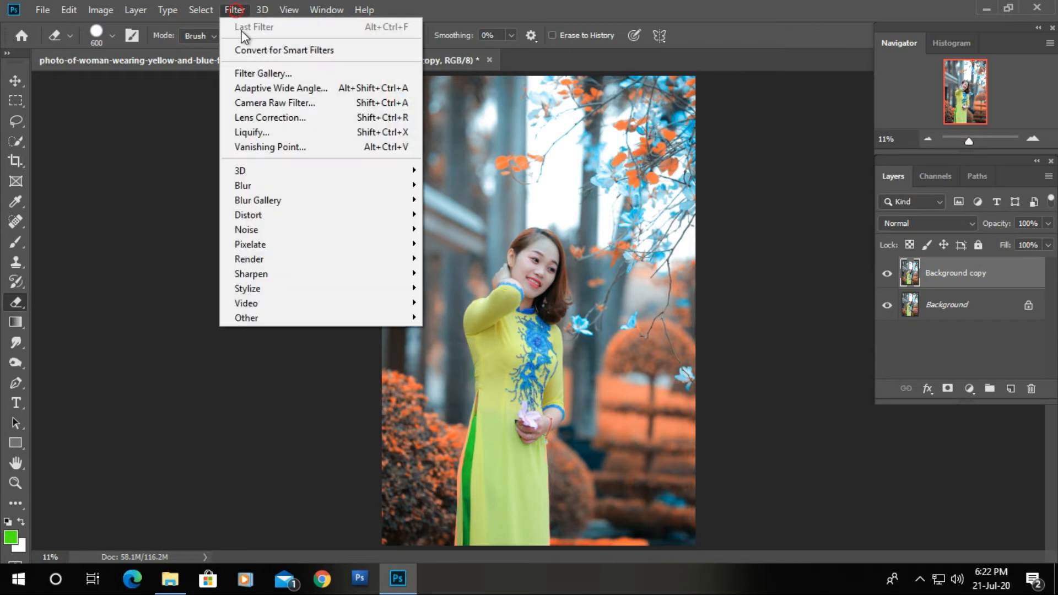
left_click(267, 103)
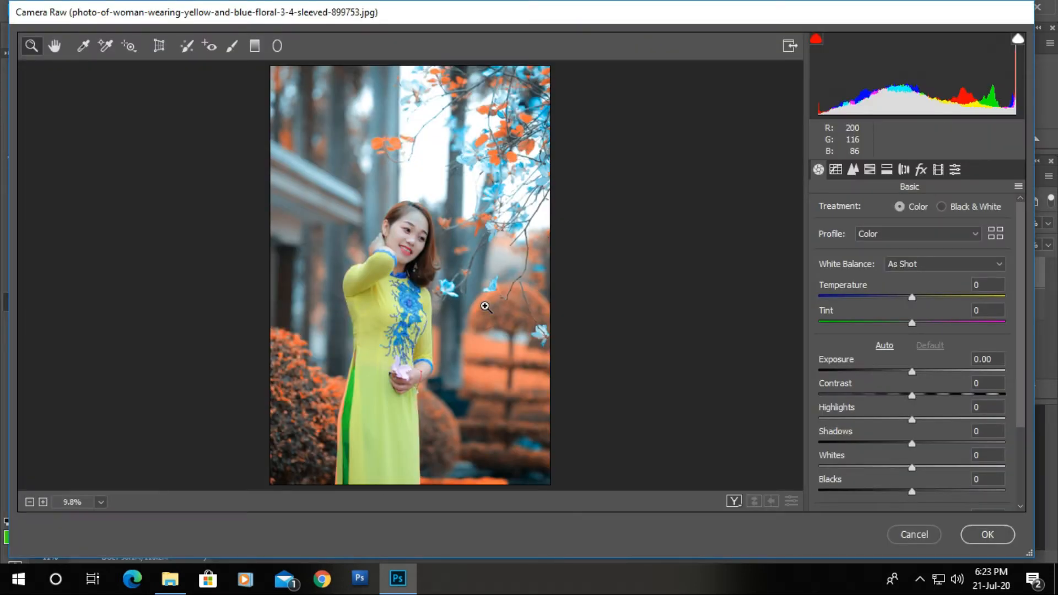
left_click(836, 170)
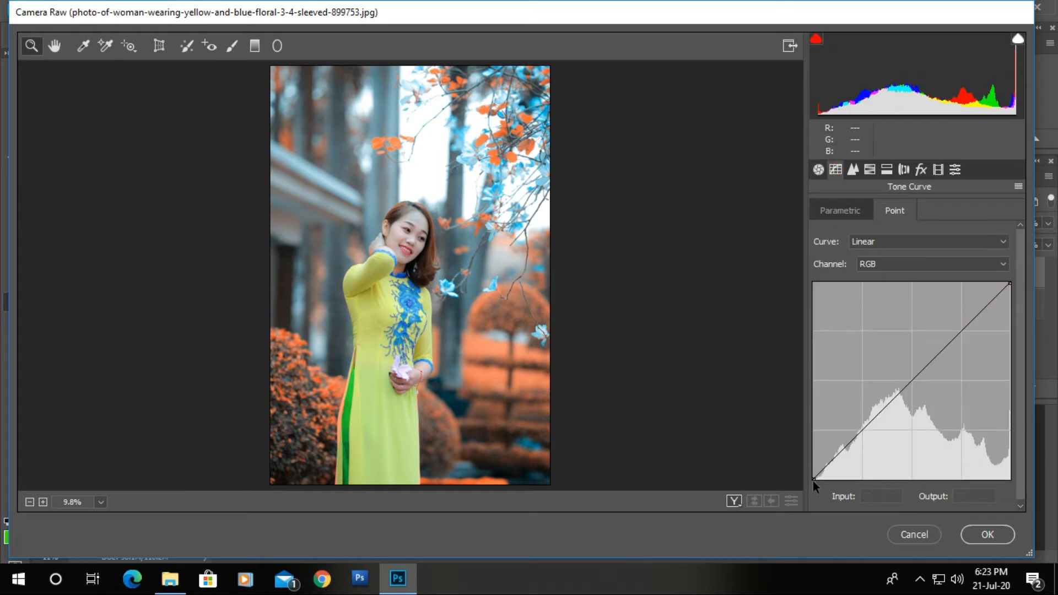
left_click_drag(813, 480, 817, 459)
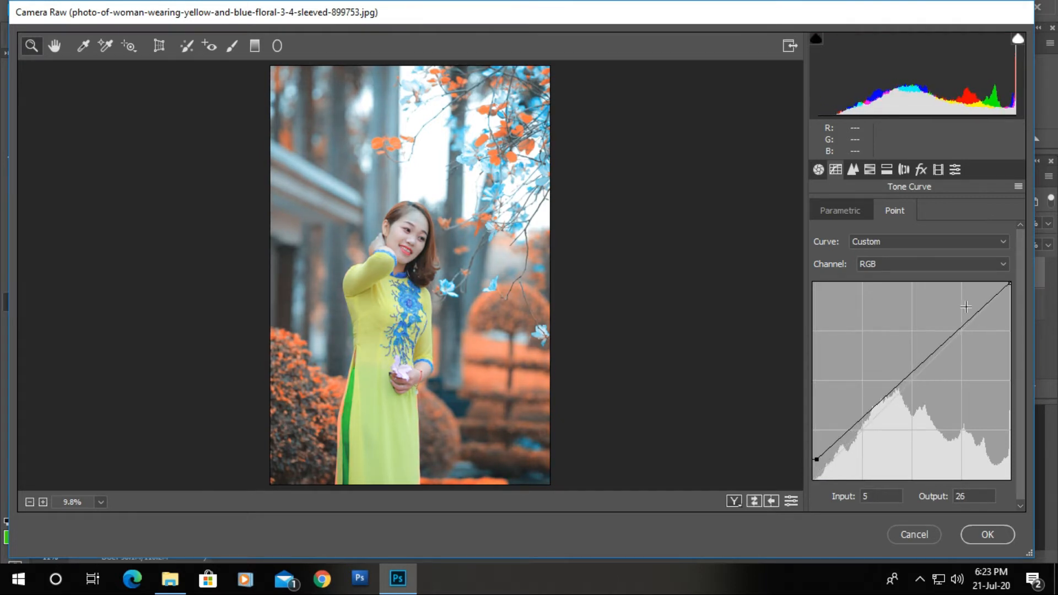
left_click_drag(1009, 284, 992, 289)
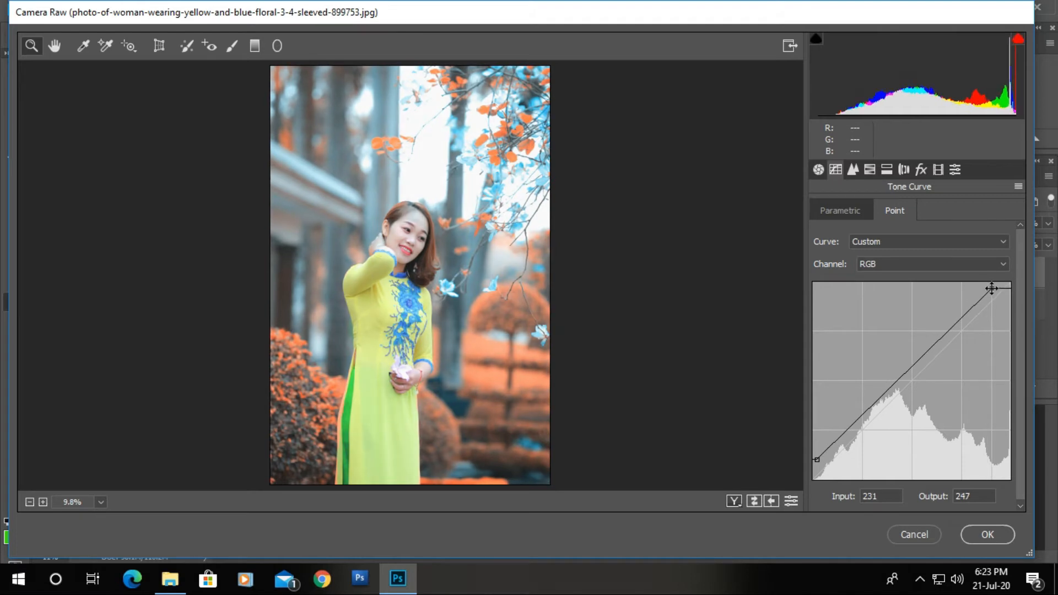
left_click_drag(918, 365, 921, 369)
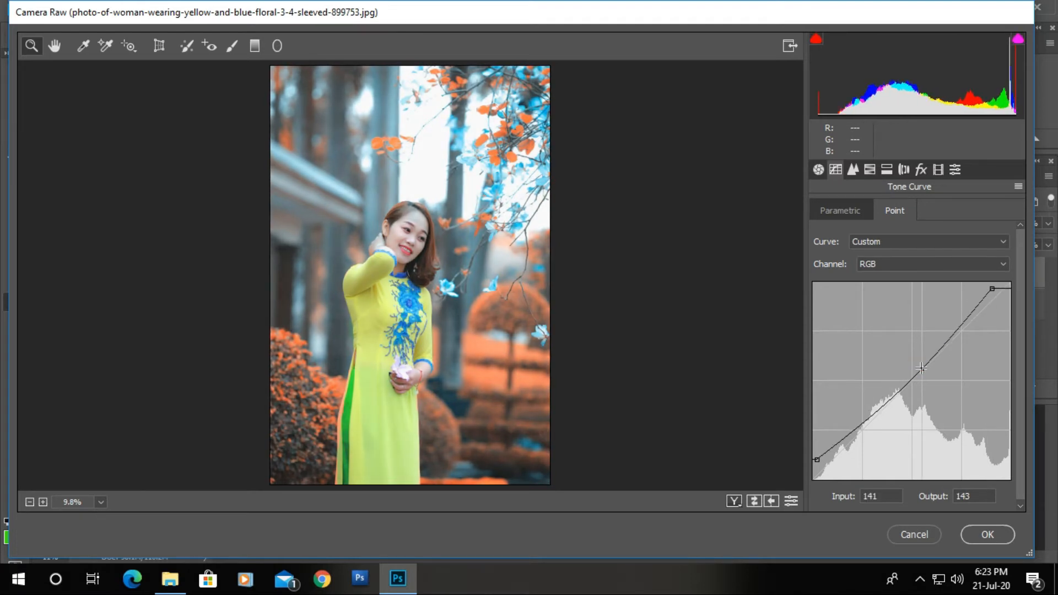
Step: Shape the Blue channel's point curve with input/output points 12/5, 255/231, 179/172 and 107/89
left_click(928, 262)
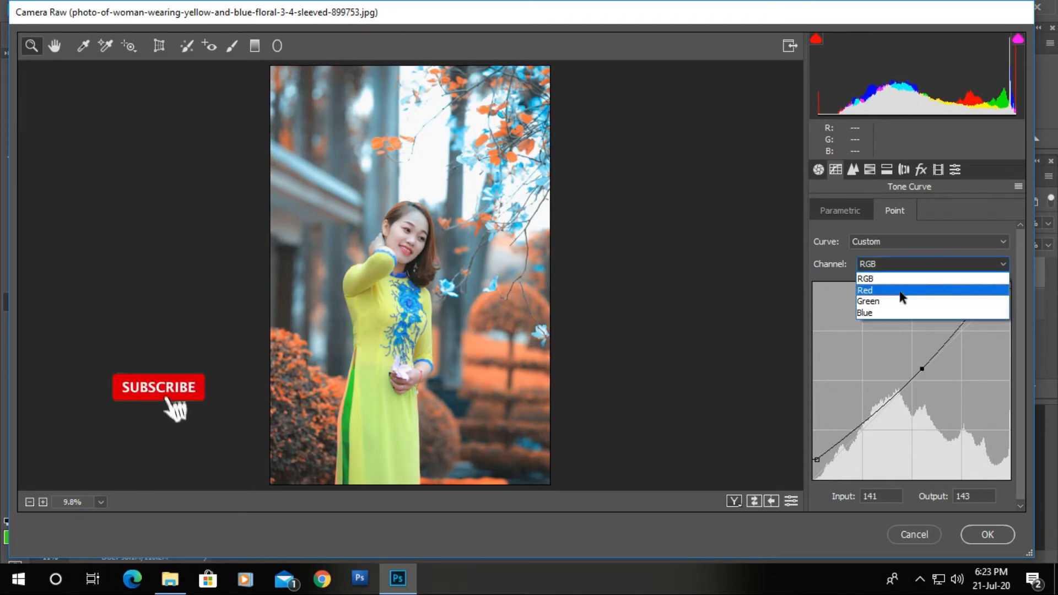
left_click(882, 312)
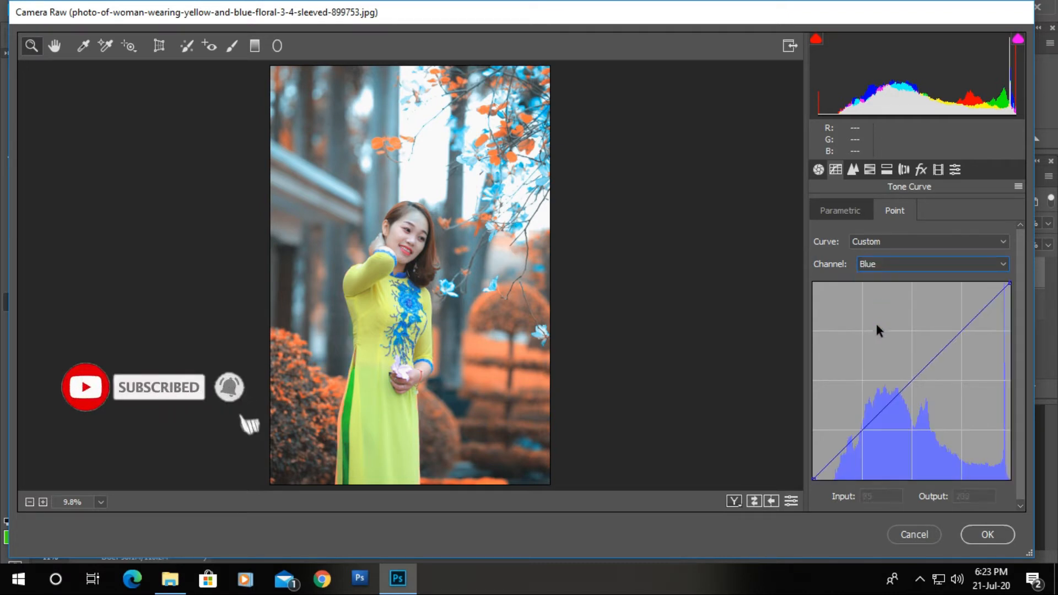
left_click(815, 478)
left_click_drag(815, 478, 822, 475)
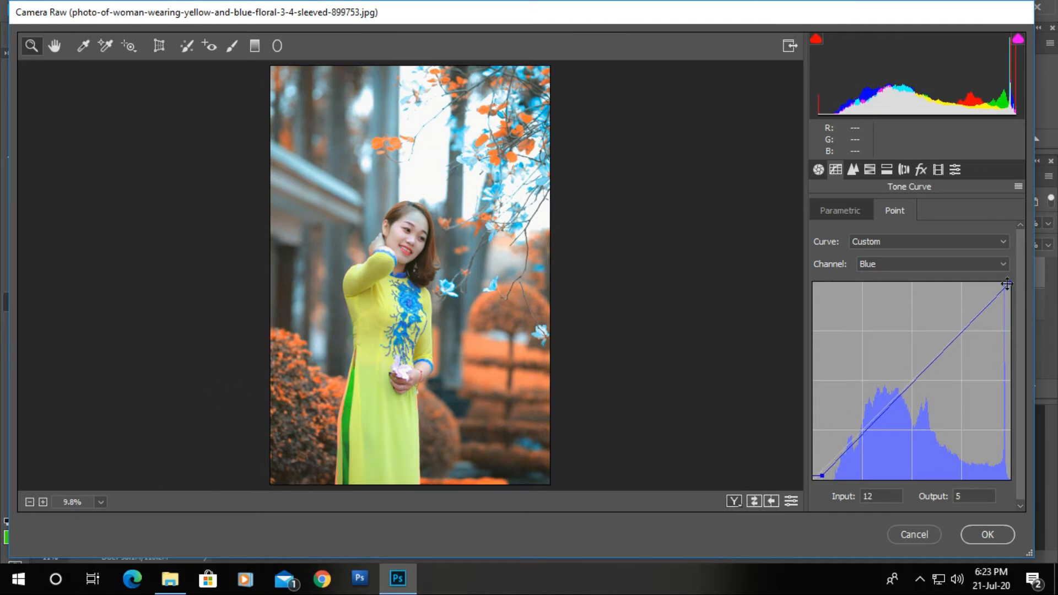
mouse_move(1007, 283)
left_mouse_down()
mouse_move(998, 280)
mouse_move(1013, 301)
left_mouse_up()
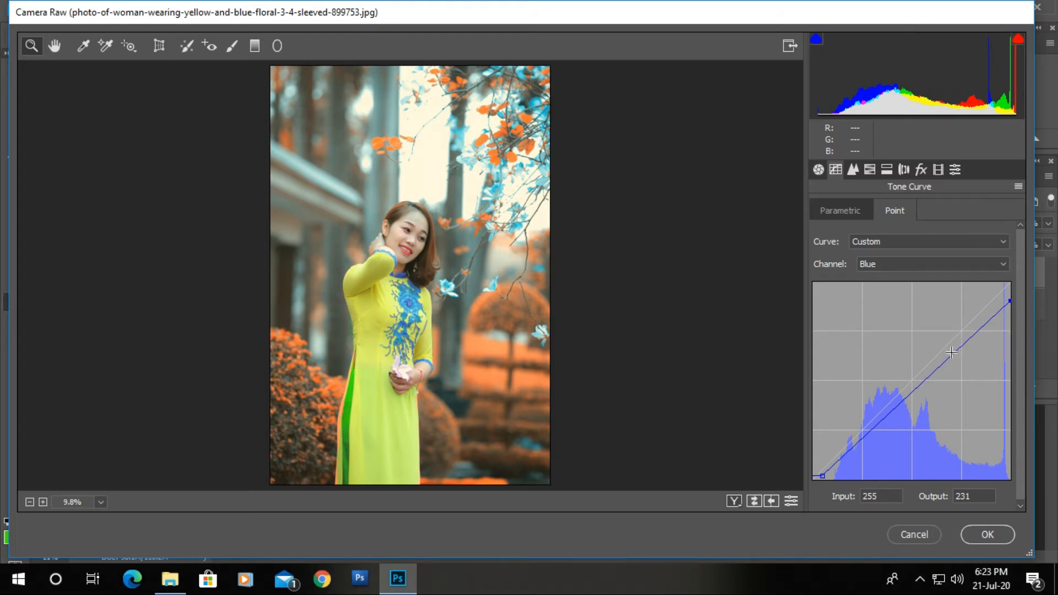
mouse_move(951, 353)
left_mouse_down()
mouse_move(946, 340)
mouse_move(952, 346)
left_mouse_up()
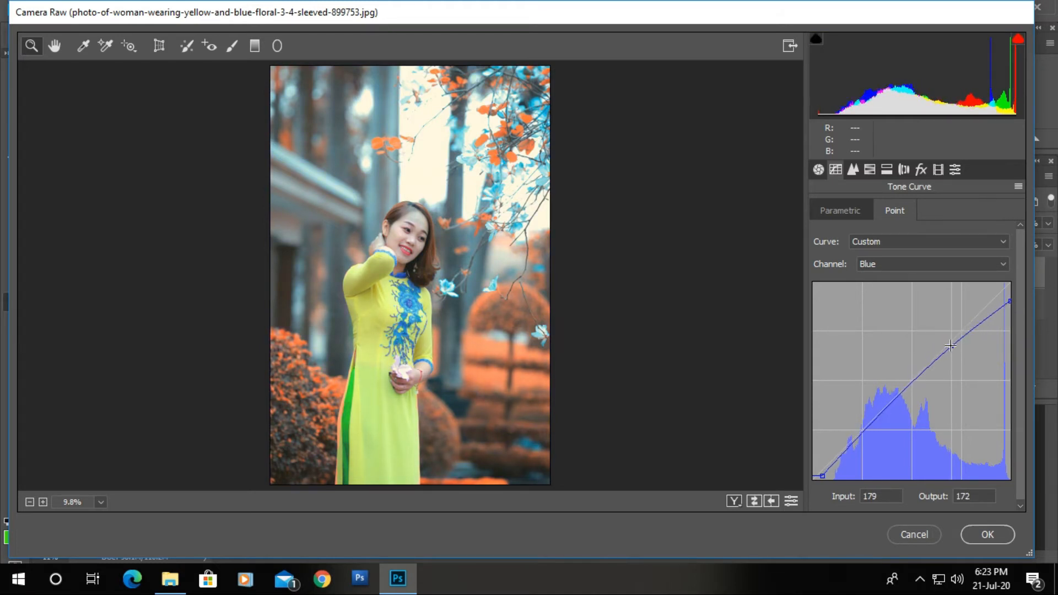
left_click_drag(887, 404, 895, 410)
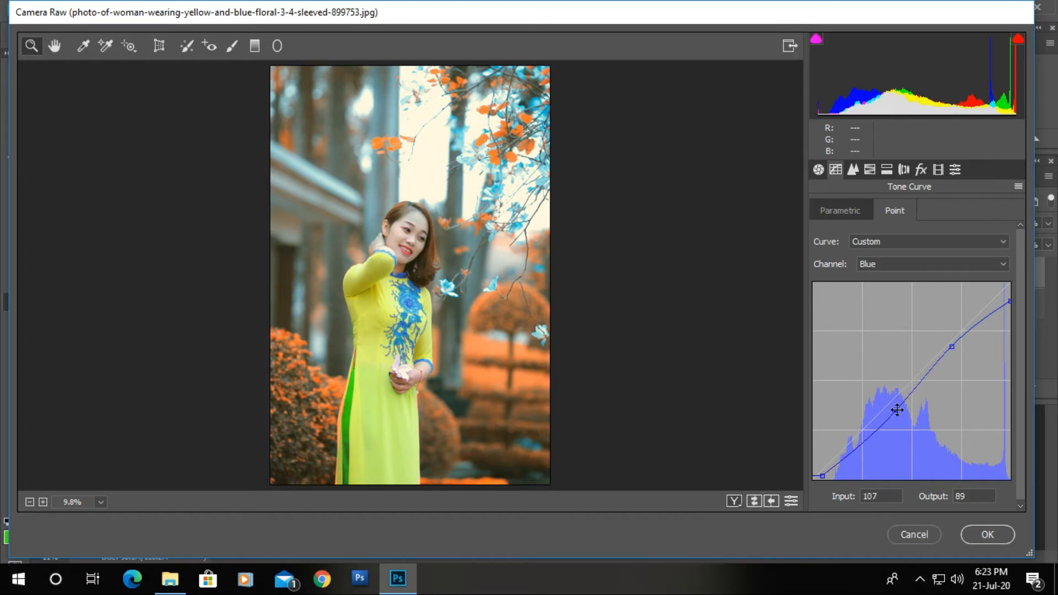
Step: Lower the Red channel curve's white point to output 246 and add a midtone point at input 117, output 121
left_click(948, 267)
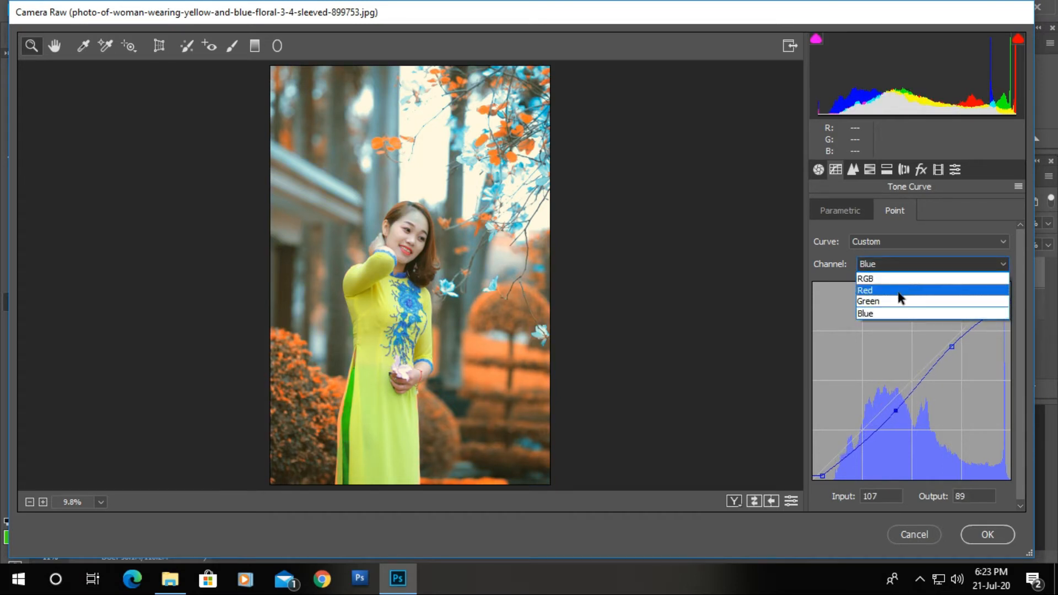
left_click(902, 292)
left_click_drag(1011, 283, 1011, 289)
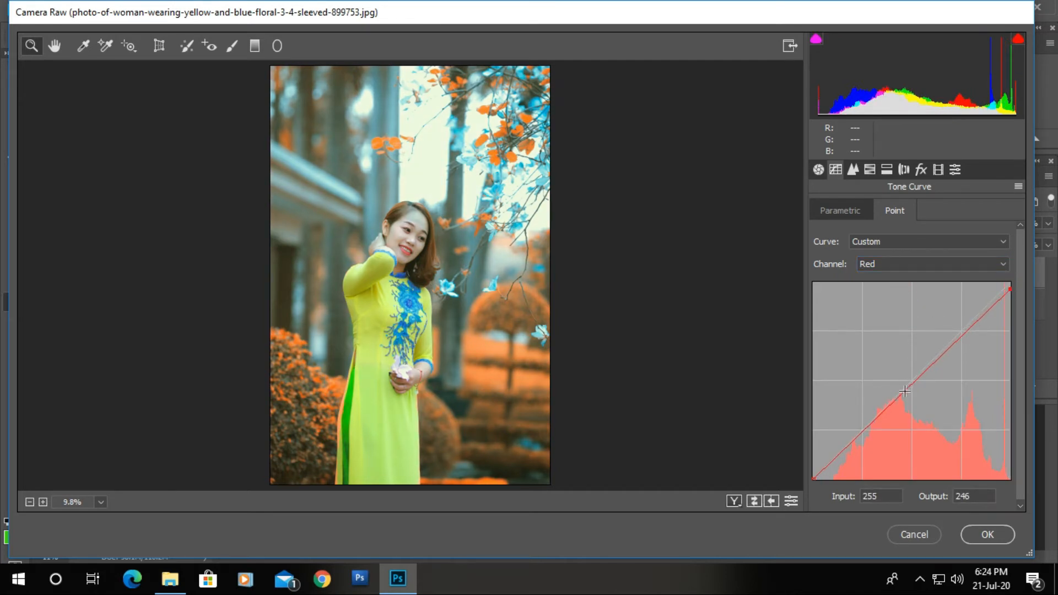
left_click_drag(905, 391, 903, 386)
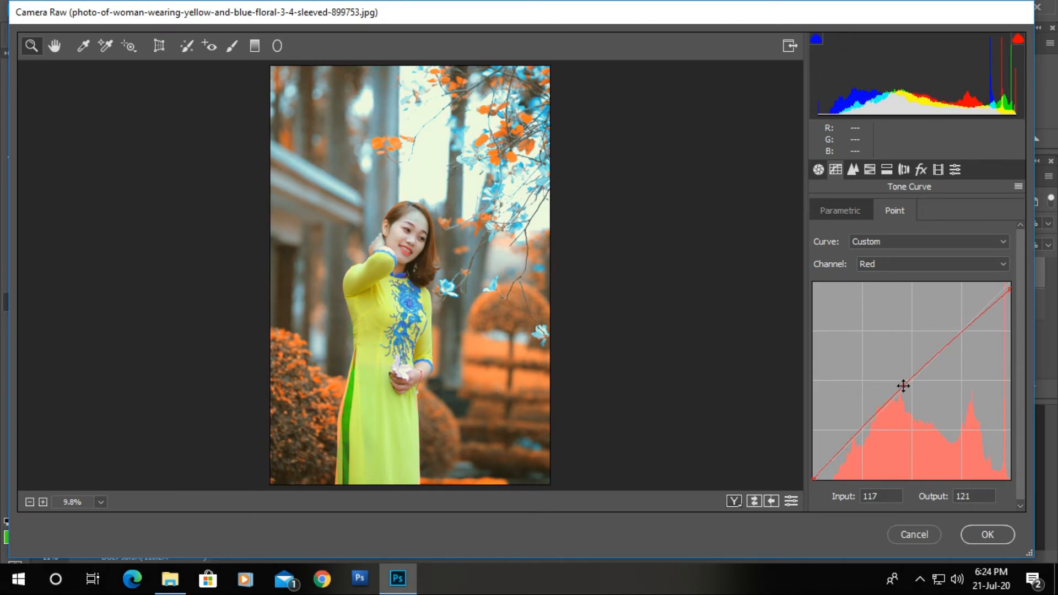
Step: Add a midtone point at input 154, output 146 to the Green channel's point curve
left_click(902, 258)
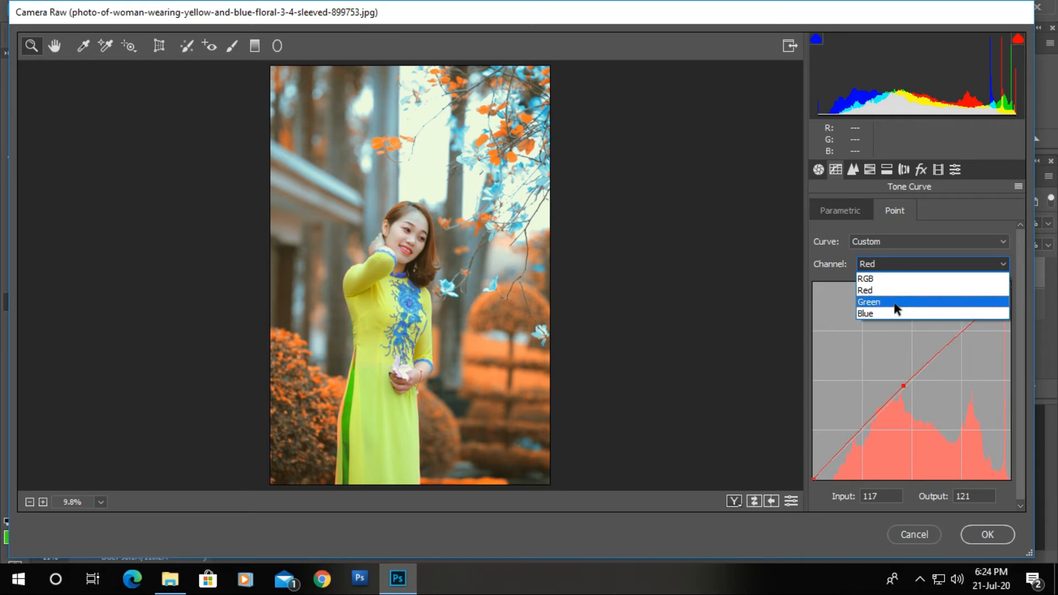
left_click(895, 303)
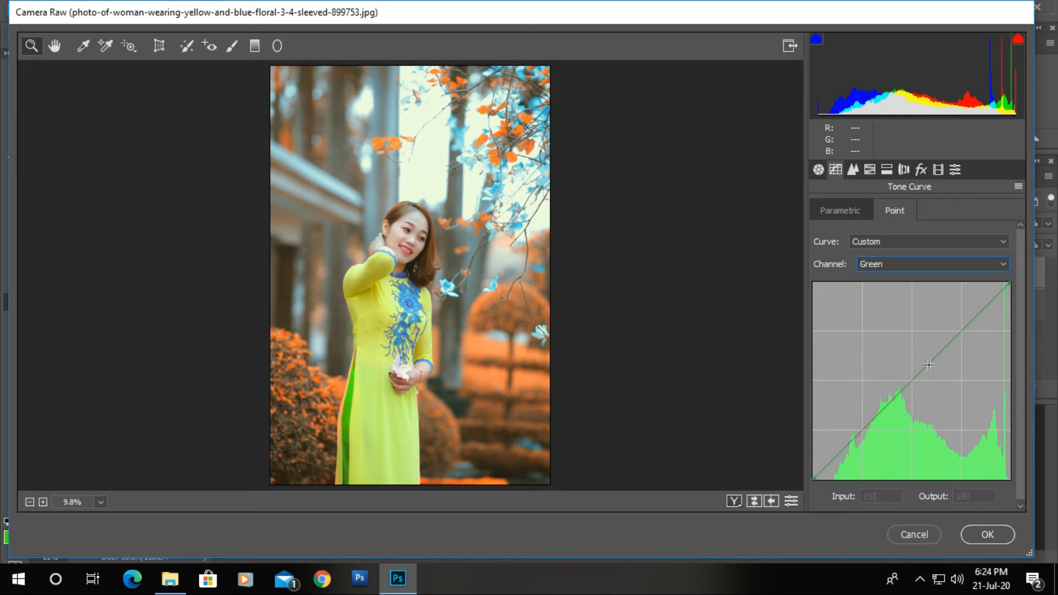
left_click_drag(927, 363, 931, 366)
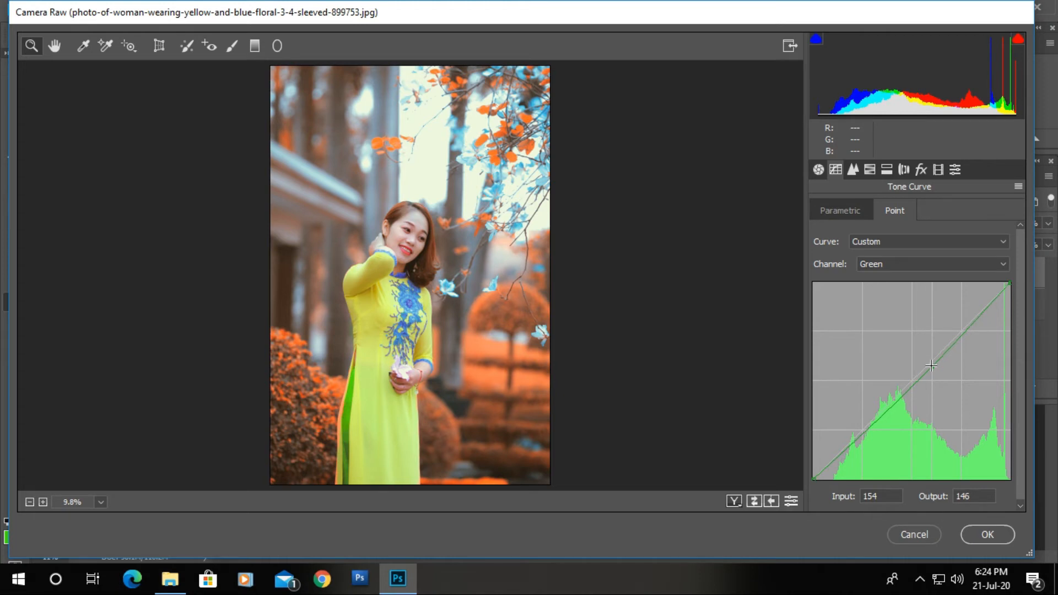
Step: Set the HSL luminance of Oranges to -1 and the saturation of Oranges to +8, Aquas to -27, Blues to -34 and Yellows to +8
left_click(869, 170)
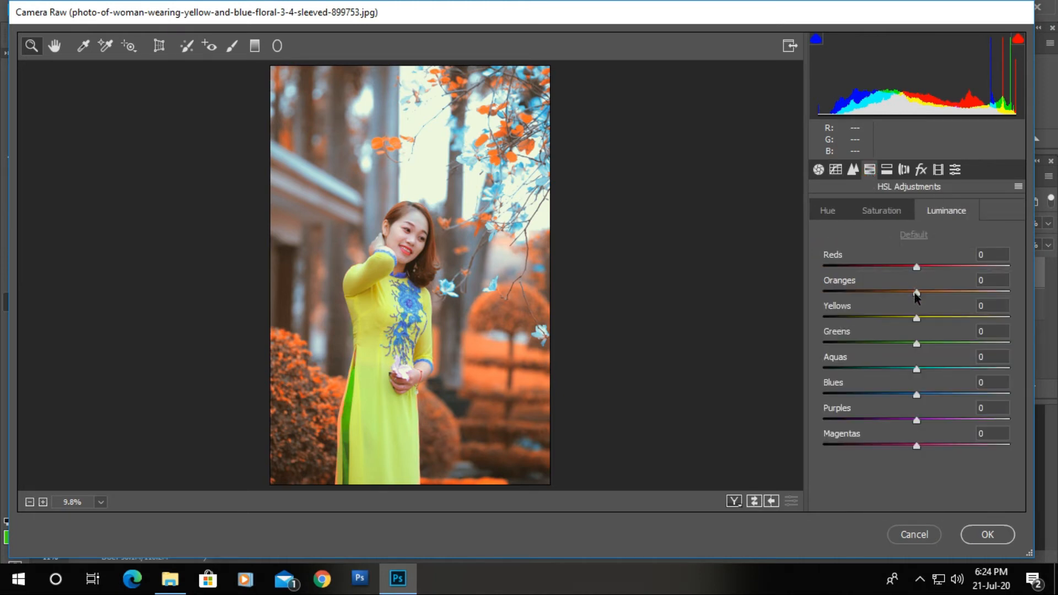
mouse_move(915, 294)
left_mouse_down()
mouse_move(890, 297)
mouse_move(913, 294)
left_mouse_up()
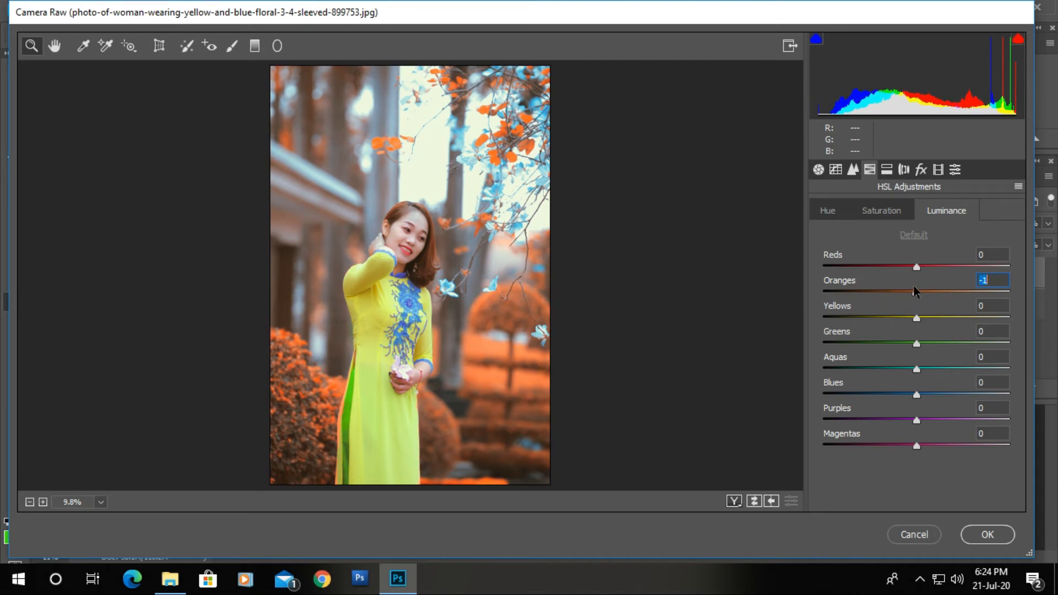
left_click(881, 210)
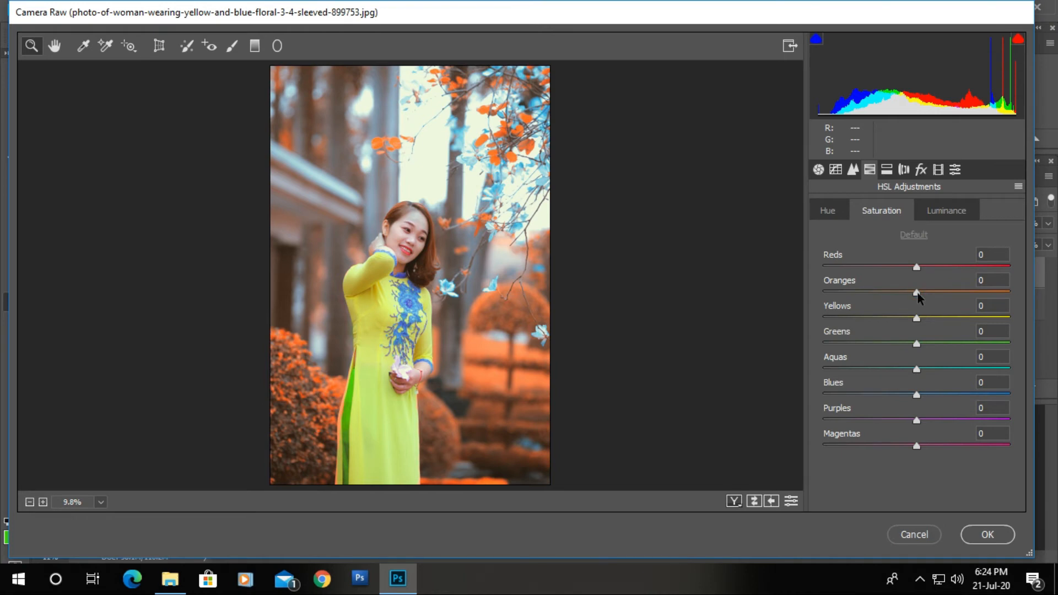
mouse_move(918, 298)
left_mouse_down()
mouse_move(897, 296)
mouse_move(931, 295)
mouse_move(879, 293)
mouse_move(923, 294)
left_mouse_up()
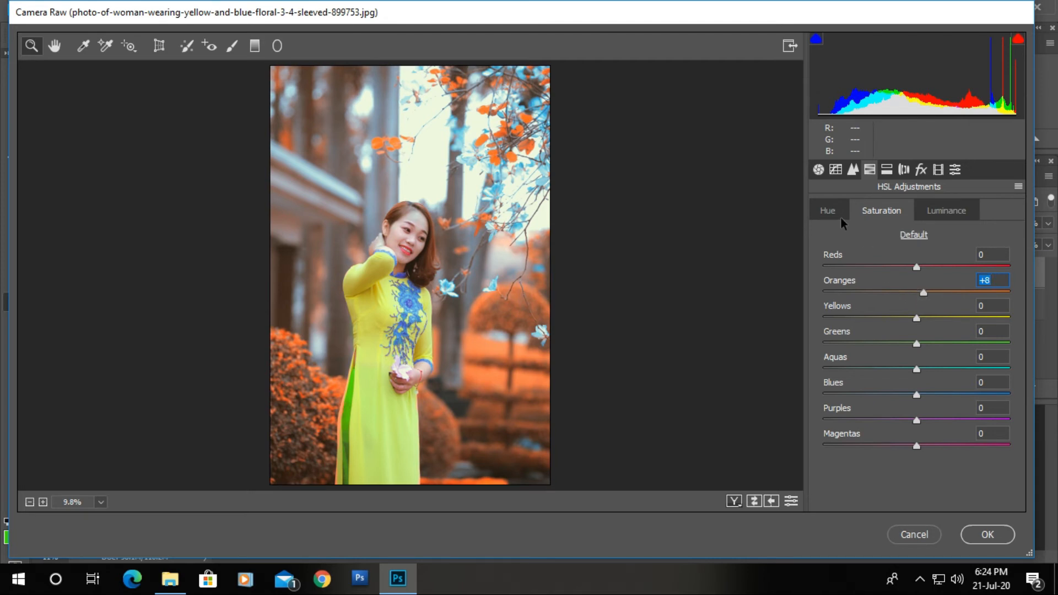
left_click_drag(909, 372, 886, 399)
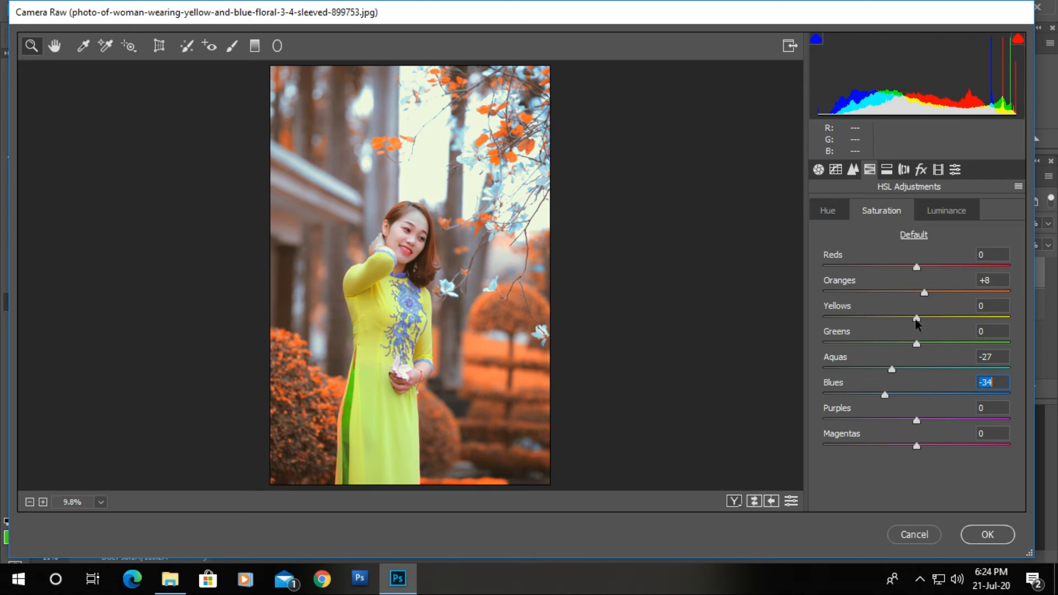
mouse_move(914, 321)
left_mouse_down()
mouse_move(889, 323)
mouse_move(922, 318)
left_mouse_up()
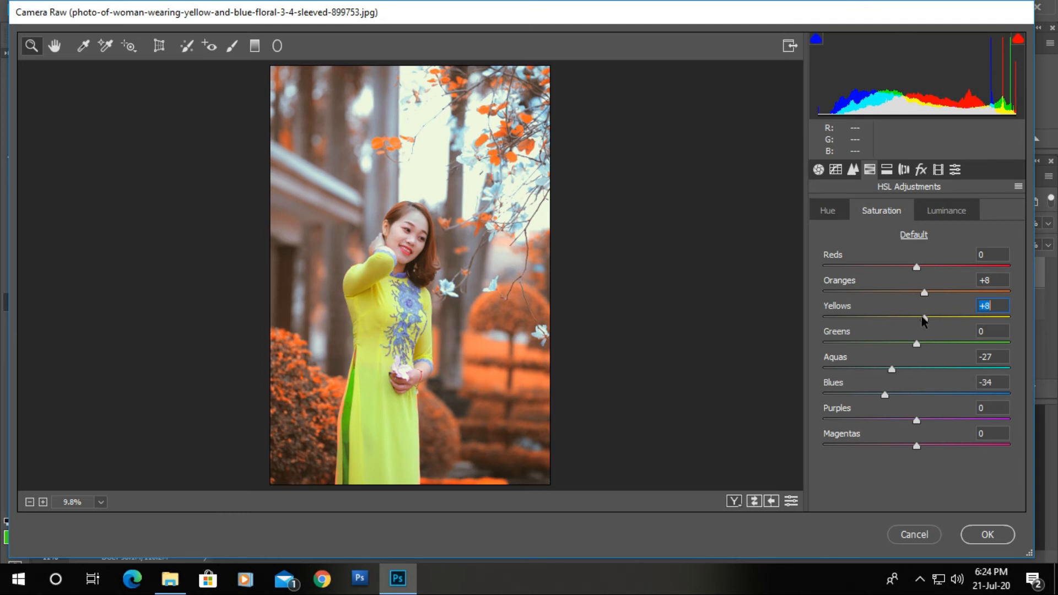
Step: Shift the HSL hue of Yellows to +18, Greens to -12, Blues to +23 and Oranges to +33
left_click(838, 212)
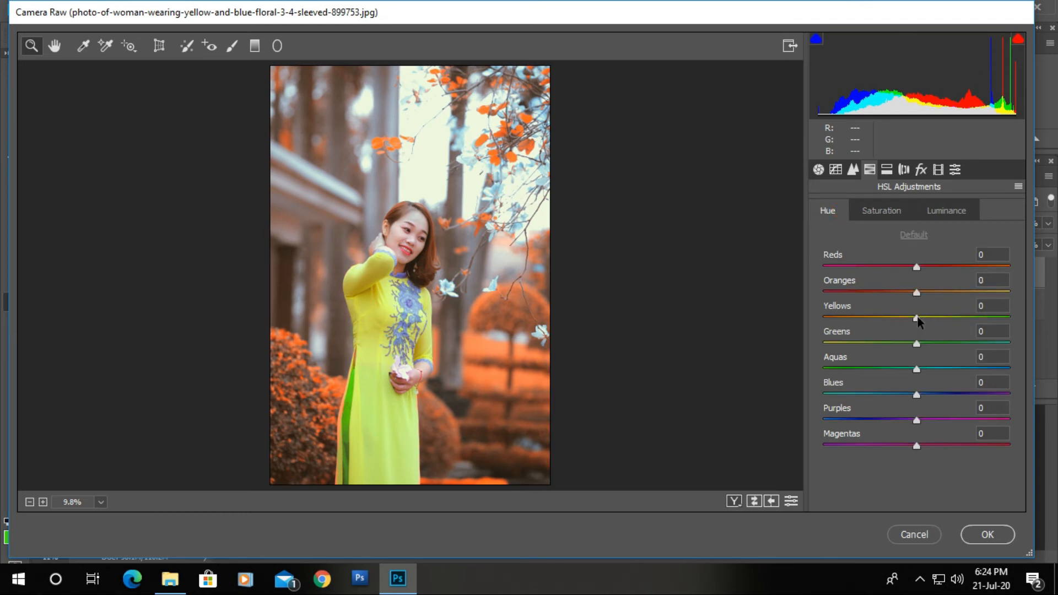
left_click_drag(918, 319, 907, 348)
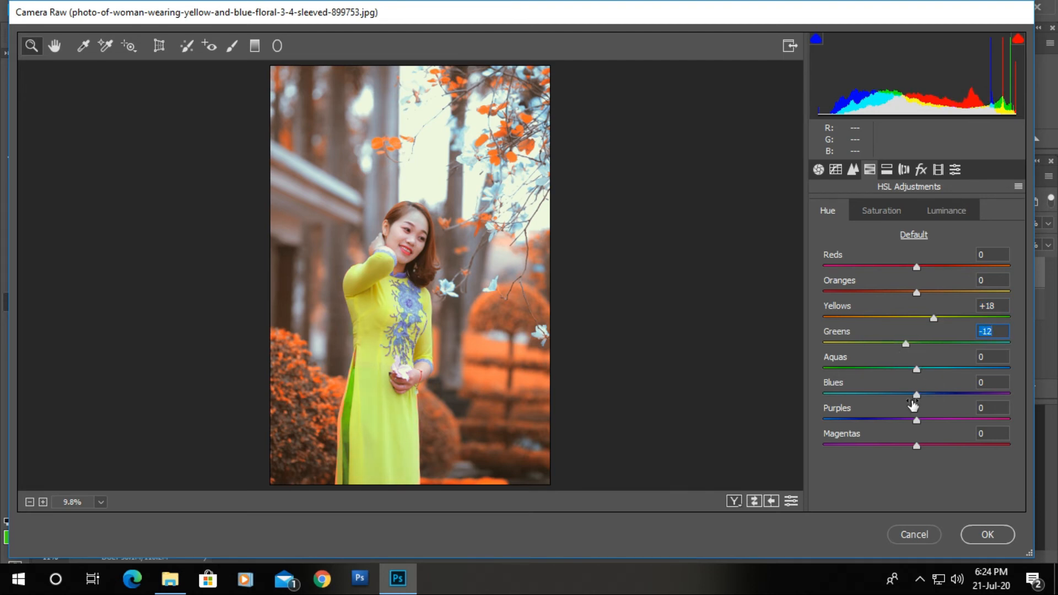
left_click_drag(917, 396, 938, 382)
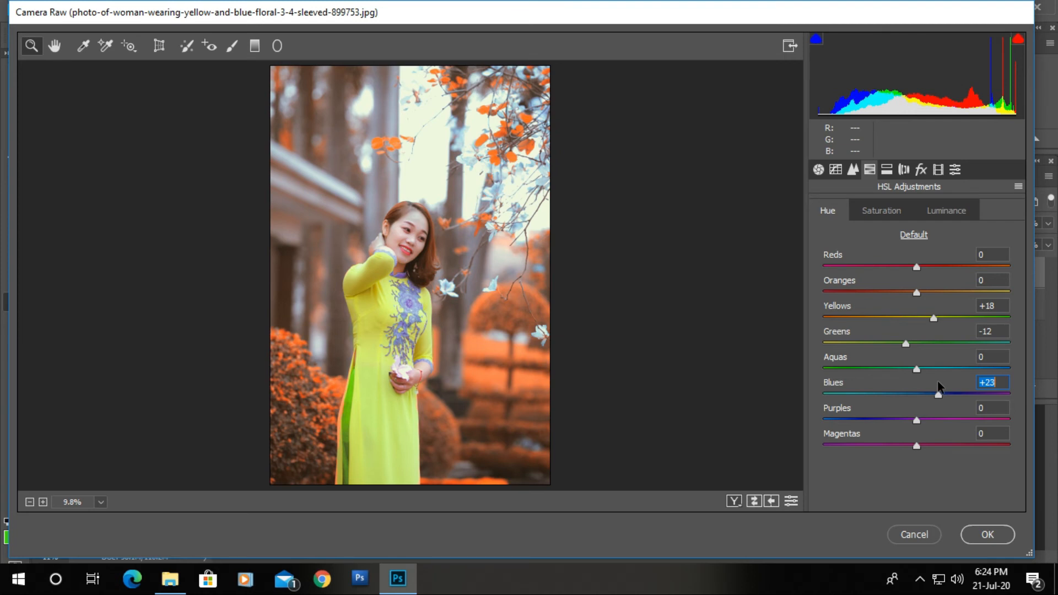
left_click_drag(918, 295, 947, 291)
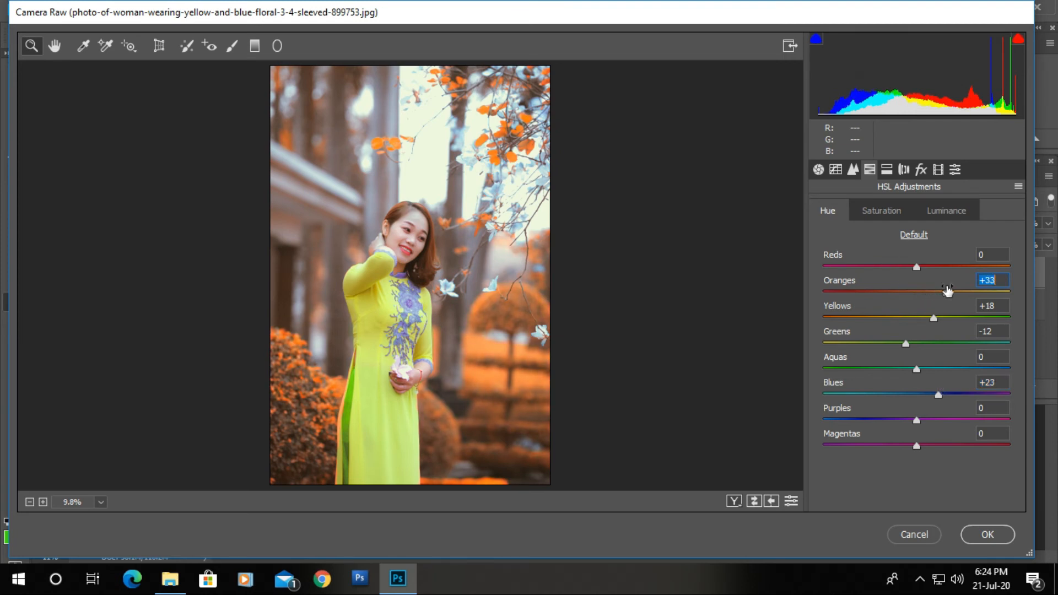
Step: Apply split toning with highlights at hue 39 and saturation 12, and shadows at hue 33 and saturation 6
left_click(887, 172)
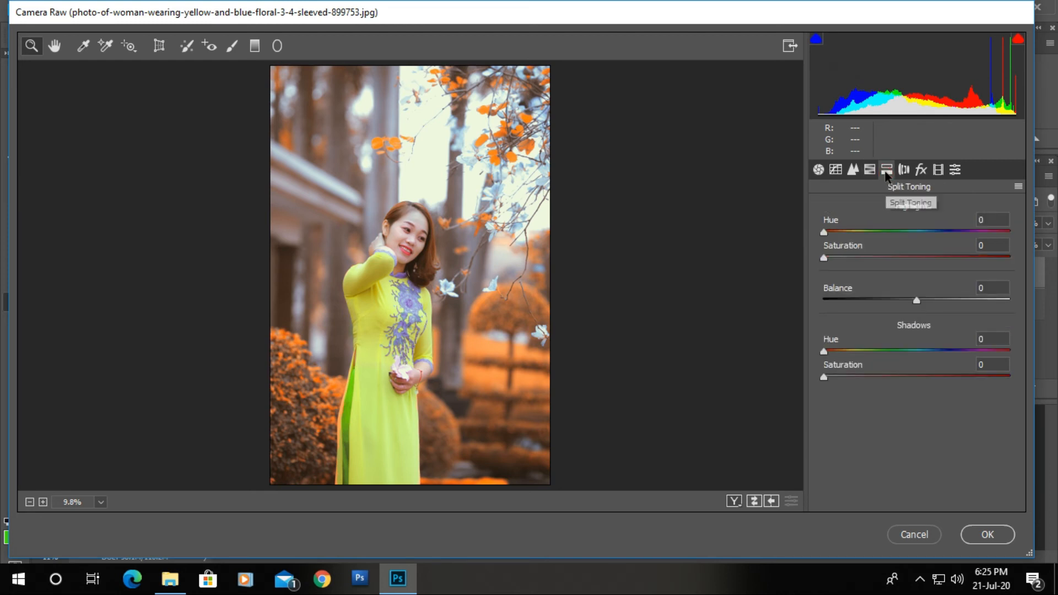
left_click(825, 231)
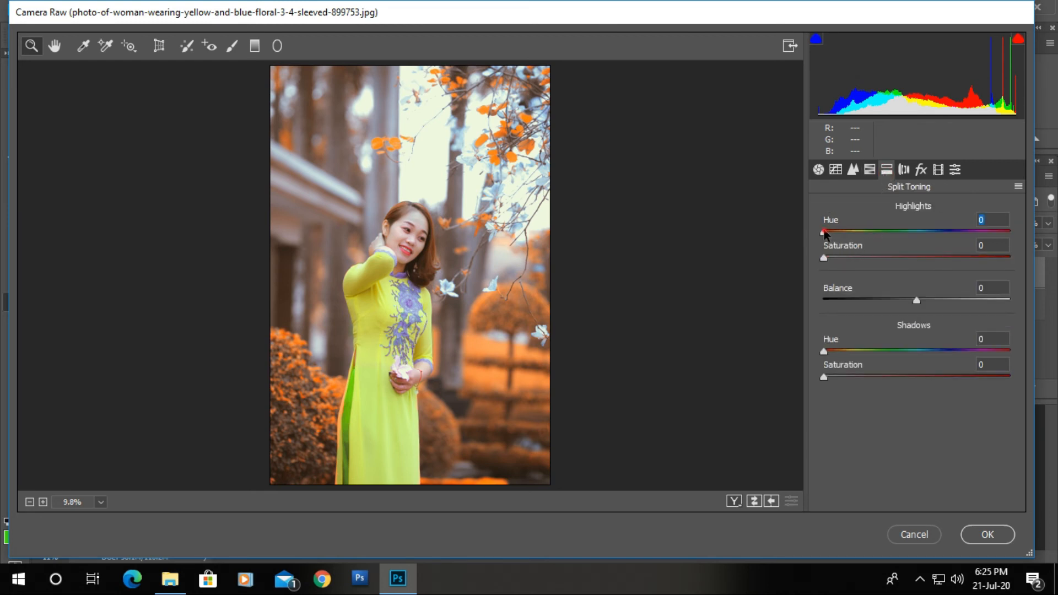
left_click_drag(824, 231, 851, 265)
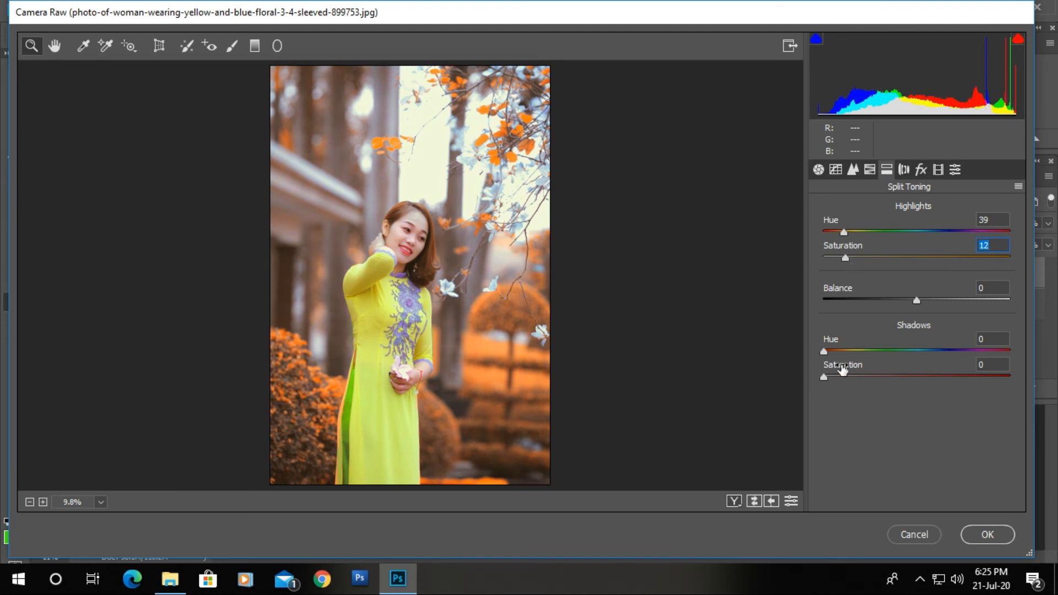
left_click_drag(824, 351, 841, 349)
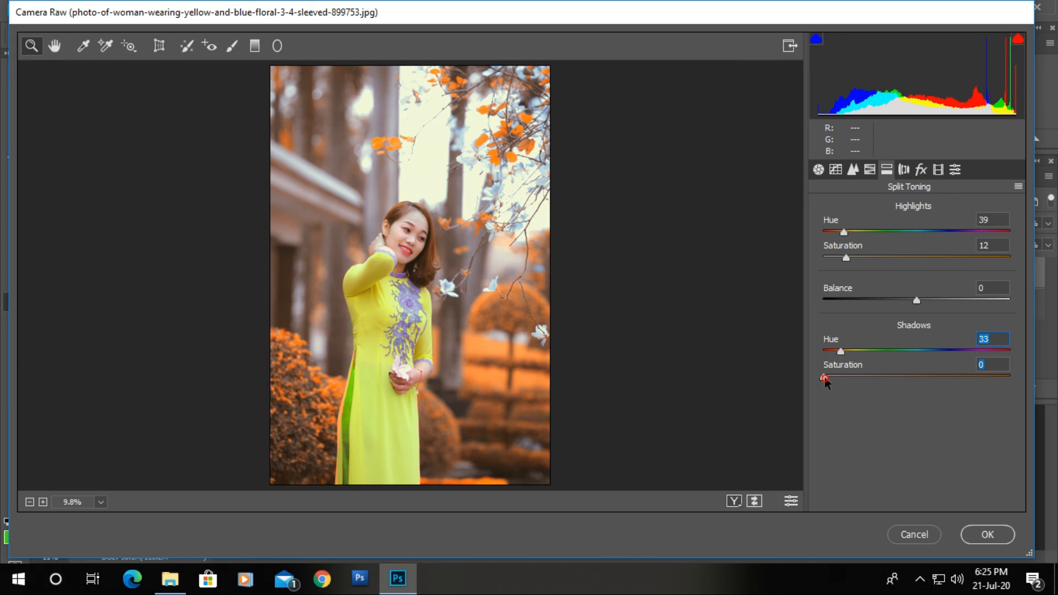
left_click_drag(825, 377, 835, 376)
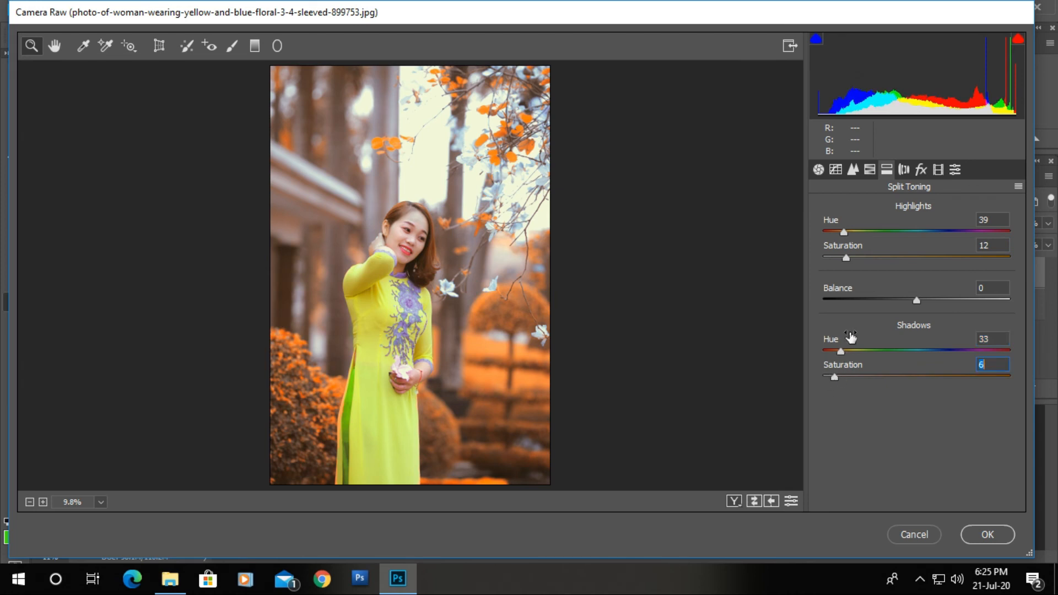
Step: Set the sharpening amount to 48 and the luminance noise reduction to 26, and apply the Camera Raw adjustments to the layer
left_click(921, 169)
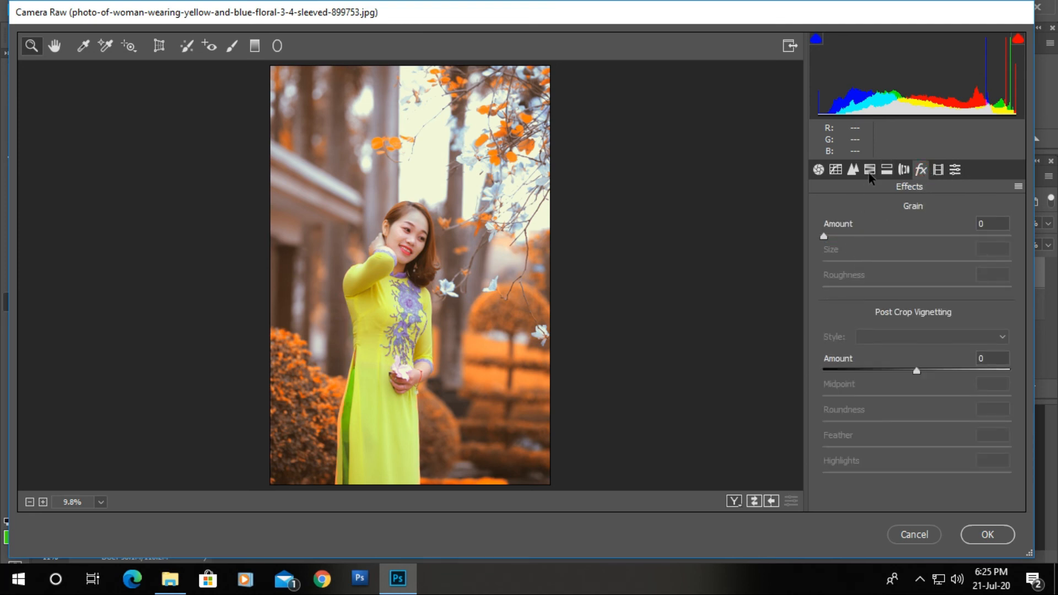
left_click(853, 169)
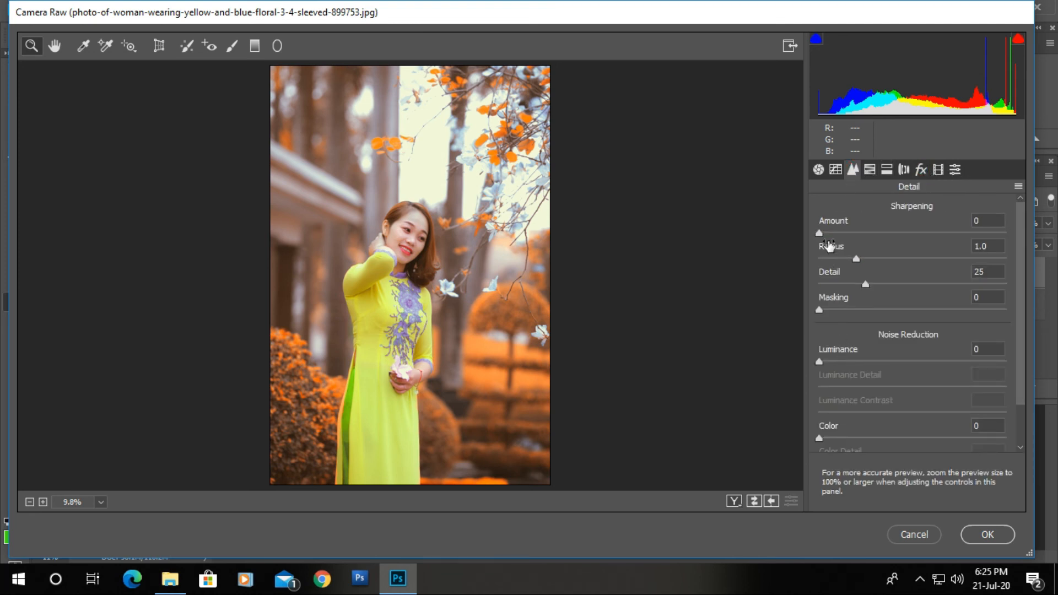
left_click_drag(820, 237, 850, 239)
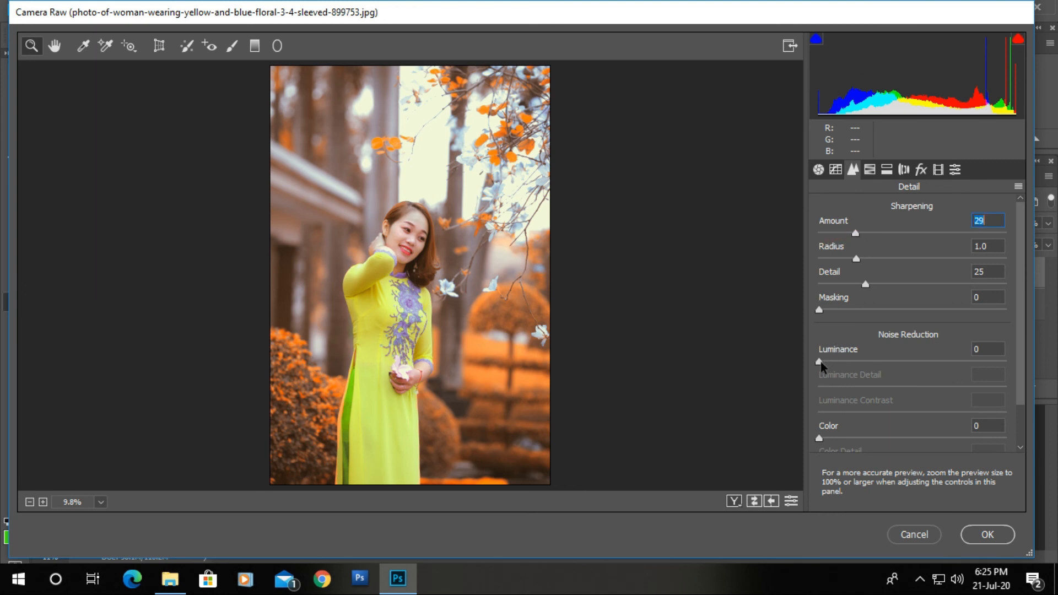
left_click_drag(820, 363, 856, 359)
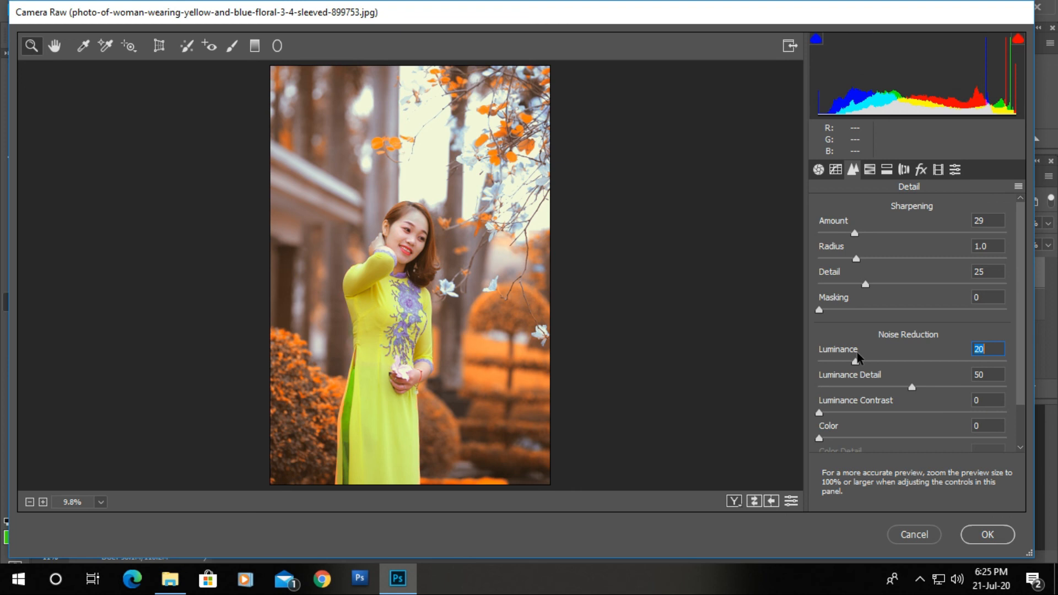
mouse_move(861, 356)
left_mouse_down()
mouse_move(881, 353)
mouse_move(869, 355)
mouse_move(865, 339)
left_mouse_up()
left_click_drag(855, 234, 878, 236)
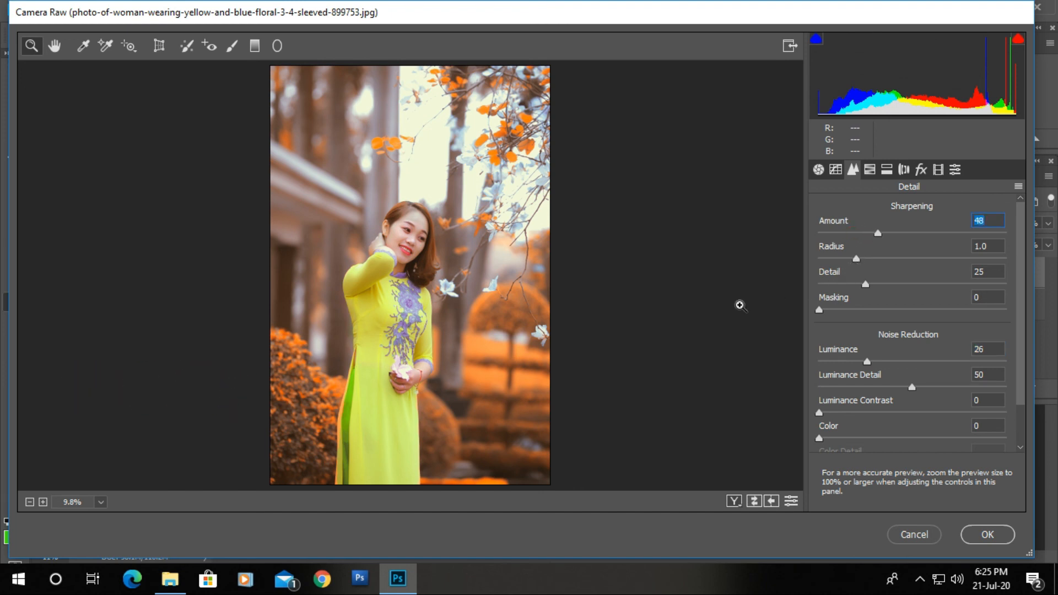
left_click(991, 535)
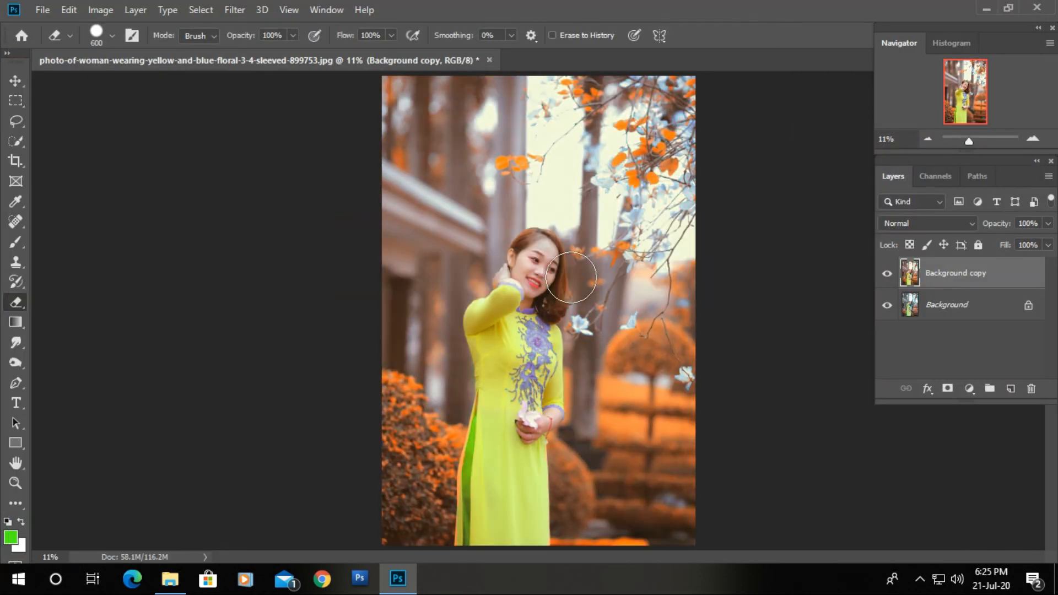
Step: Hide and reshow the Background copy layer to compare the portrait before and after the Camera Raw grading
left_click(887, 274)
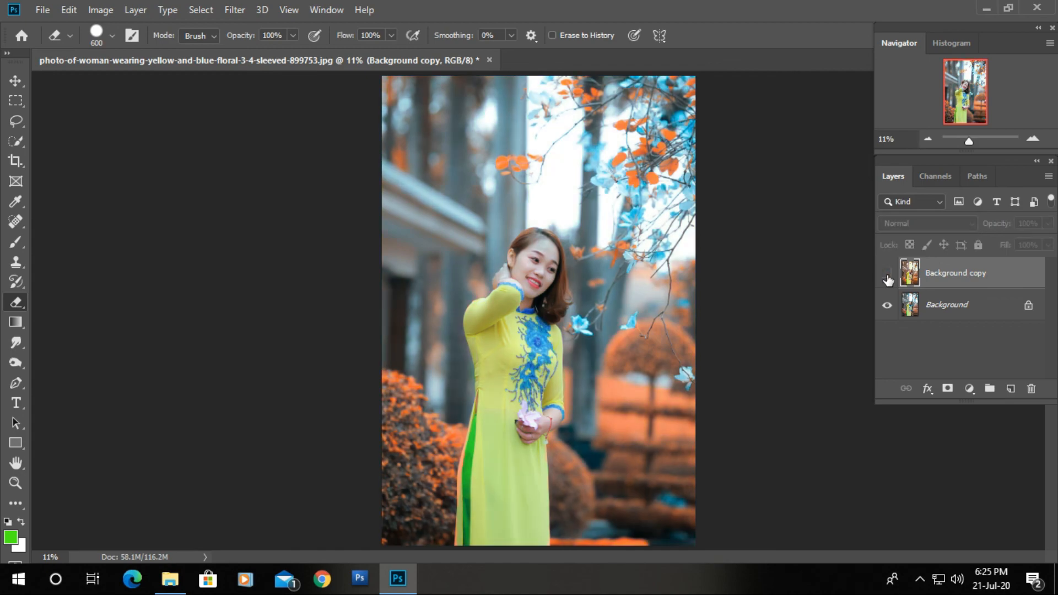
left_click(887, 275)
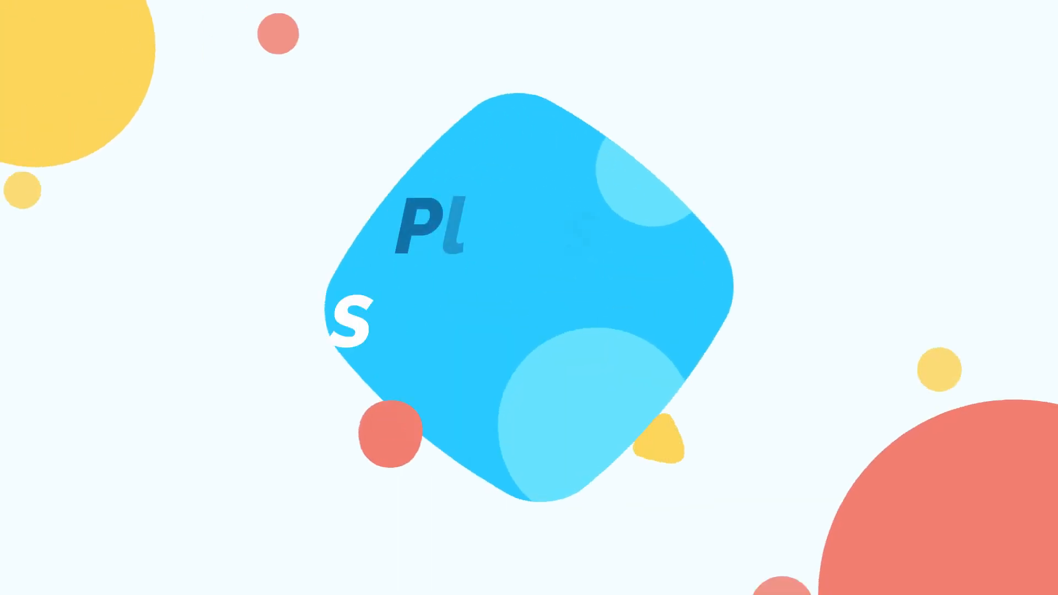